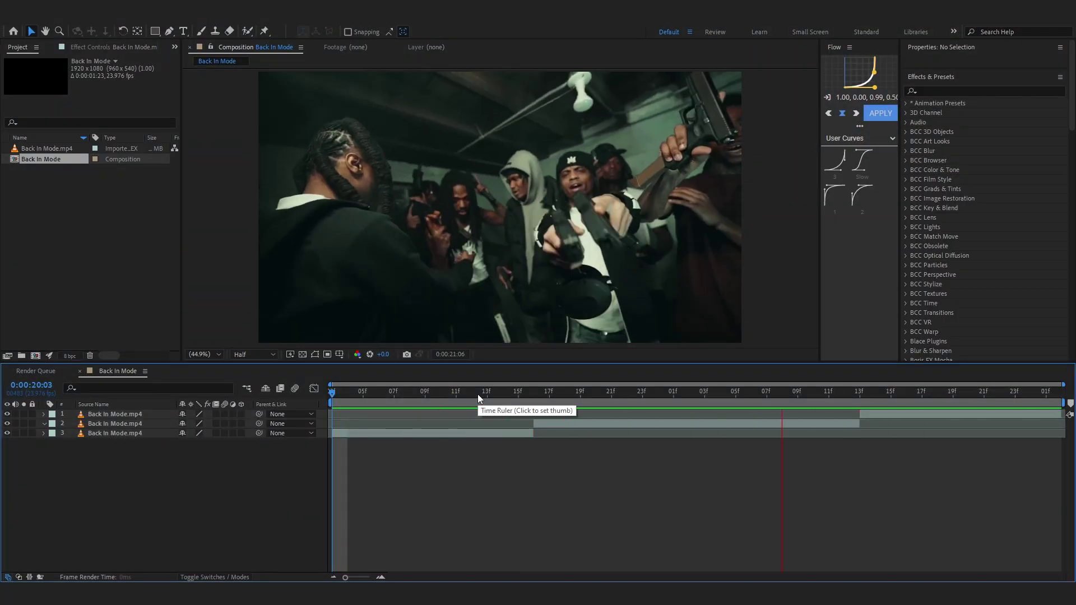
# - Duplicate the second clip in the sequence with the playhead on its first frame at 0:00:20:16
pyautogui.click(518, 393)
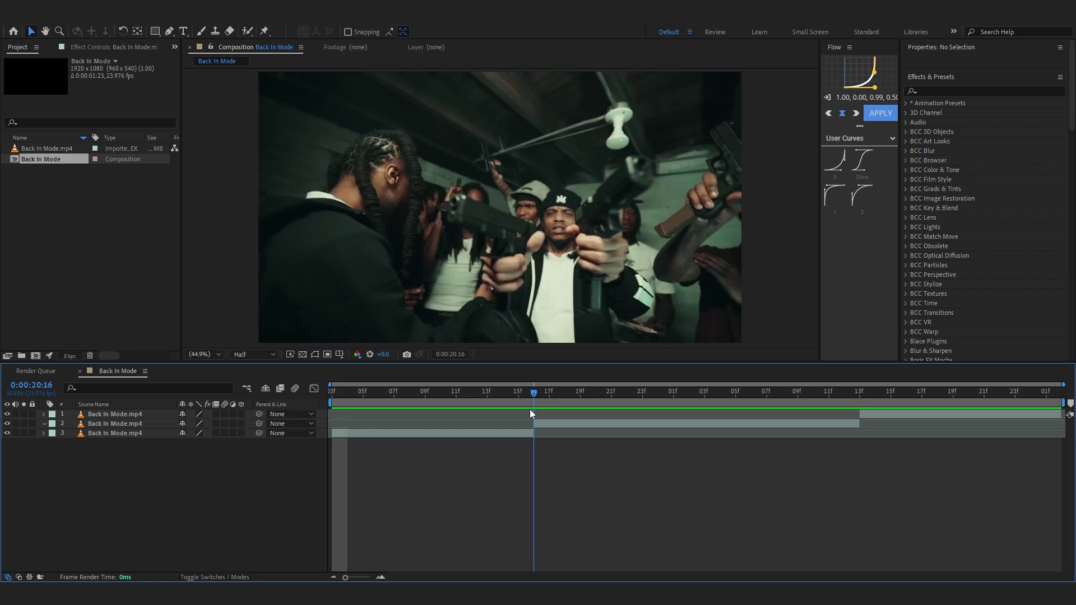
pyautogui.press('space')
pyautogui.click(542, 423)
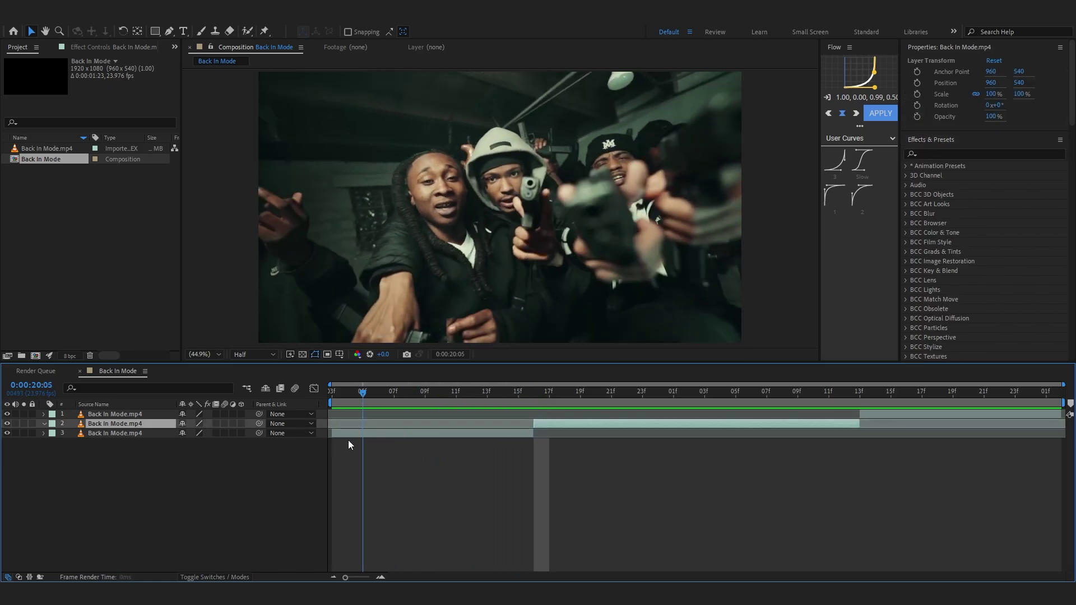
pyautogui.press('space')
pyautogui.press('pageup')
pyautogui.press('pagedown')
pyautogui.press('pagedown')
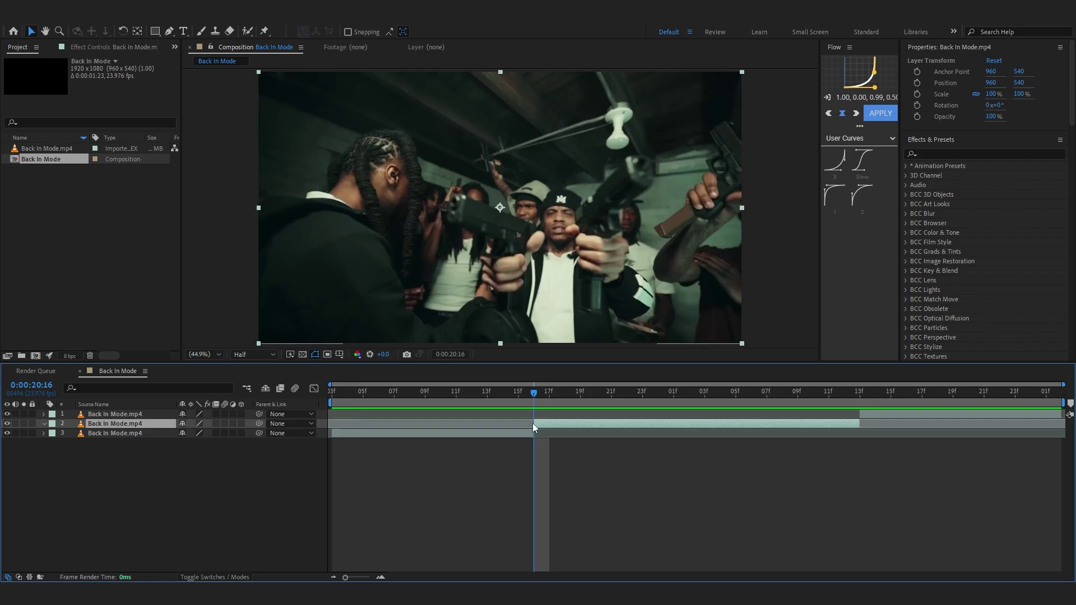
pyautogui.hotkey('ctrl', 'shift', 'd')
# - Freeze the duplicated clip on its first frame and move it so it ends at the 0:00:20:16 cut
pyautogui.rightClick(554, 426)
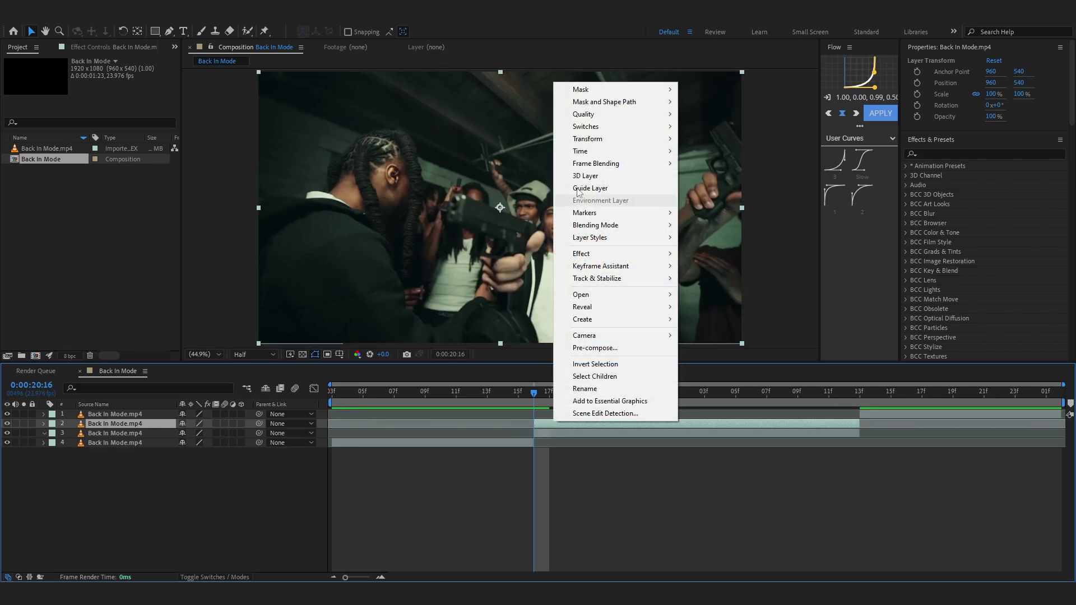
pyautogui.moveTo(616, 156)
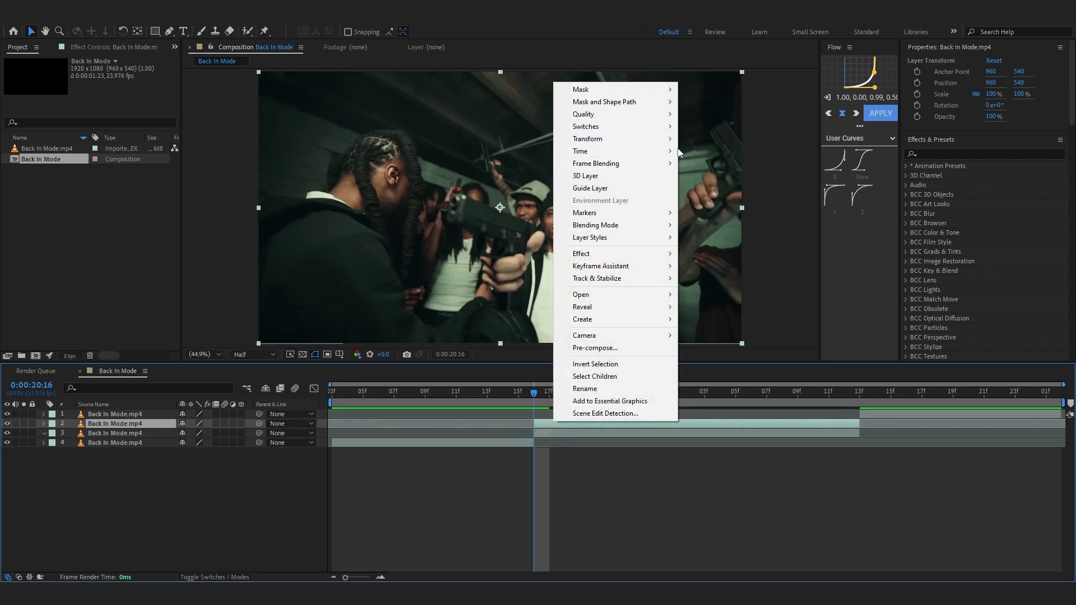
pyautogui.click(713, 189)
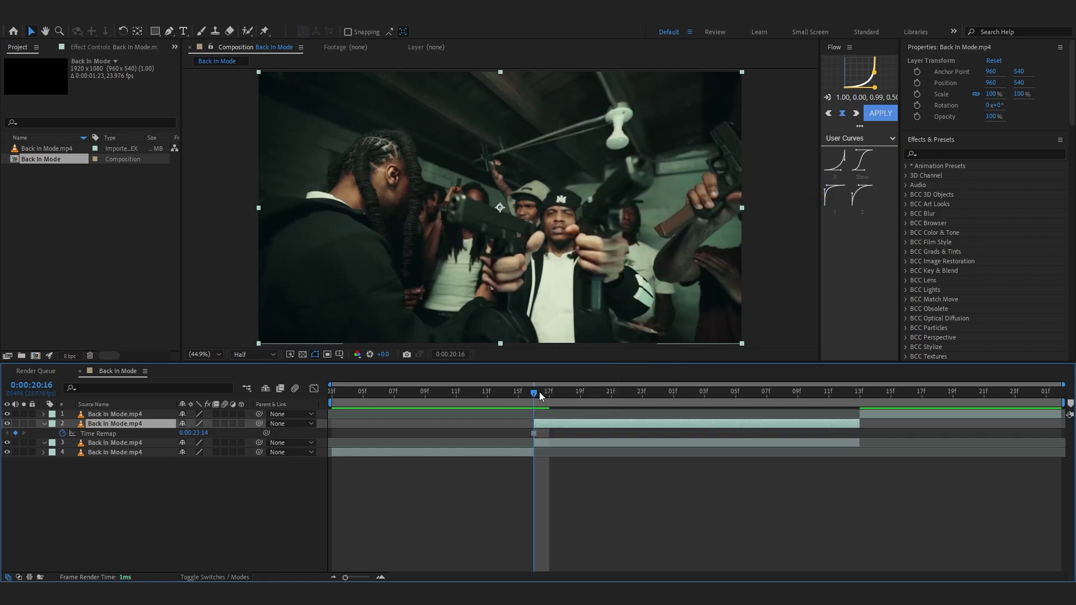
pyautogui.press('.')
pyautogui.hotkey('alt', 'pageup')
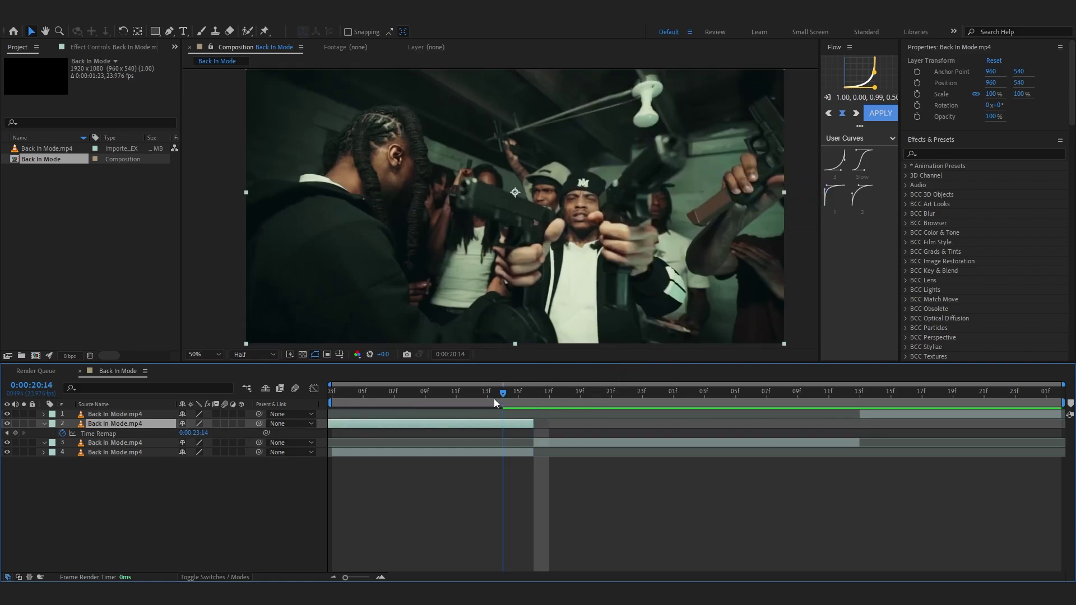
# - Trim the freeze-frame clip so it runs from 0:00:20:11 to the cut at 0:00:20:16
pyautogui.moveTo(493, 399); pyautogui.dragTo(300, 427)
pyautogui.hotkey('alt', '[')
pyautogui.press('space')
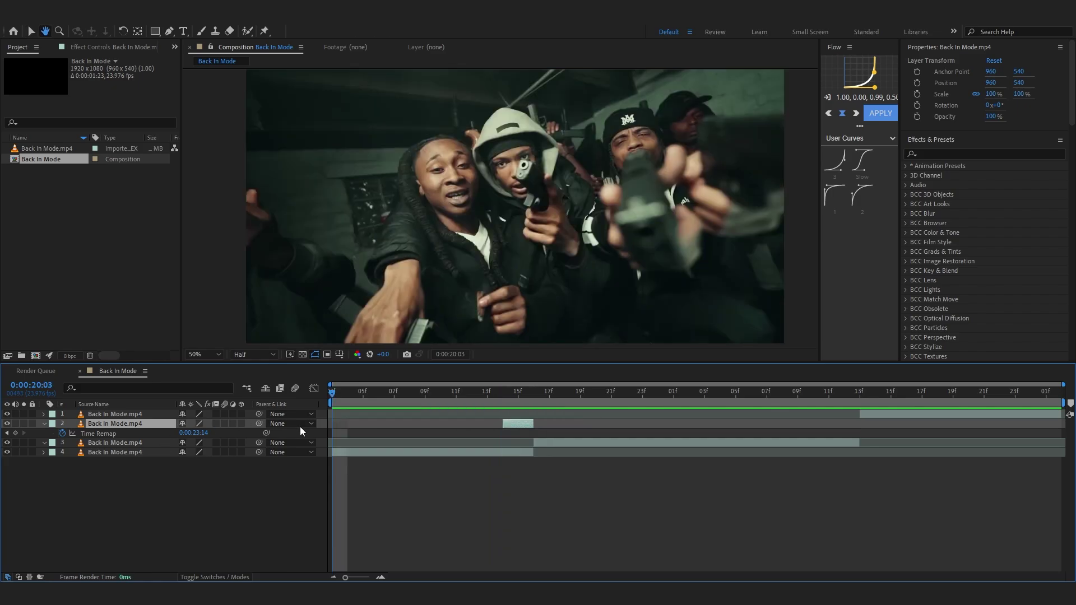
pyautogui.press('space')
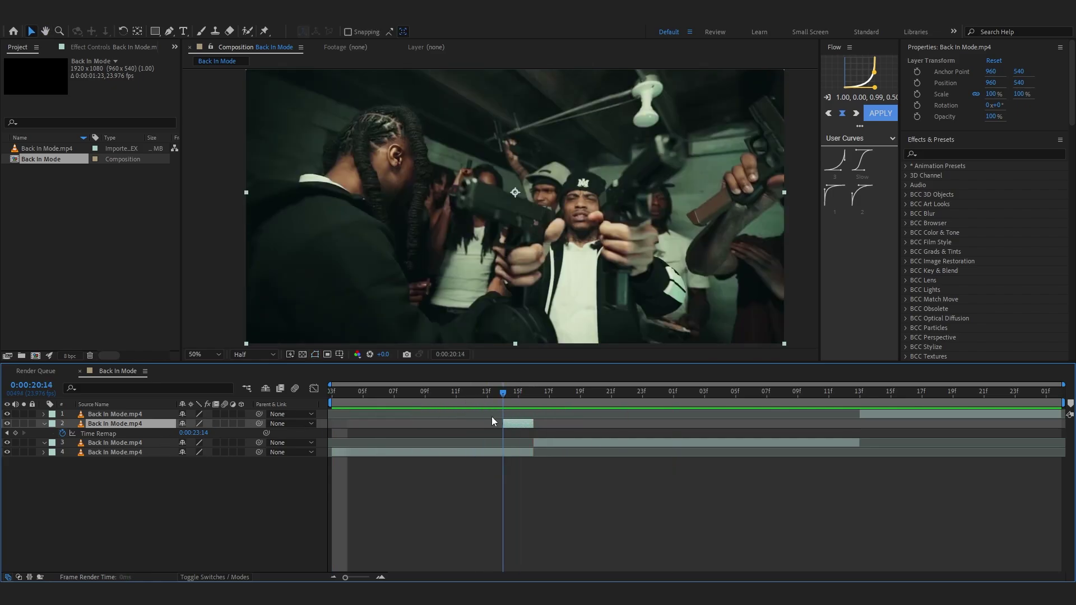
pyautogui.press('pageup')
pyautogui.moveTo(519, 427)
pyautogui.mouseDown()
pyautogui.moveTo(476, 422)
pyautogui.moveTo(533, 429)
pyautogui.mouseUp()
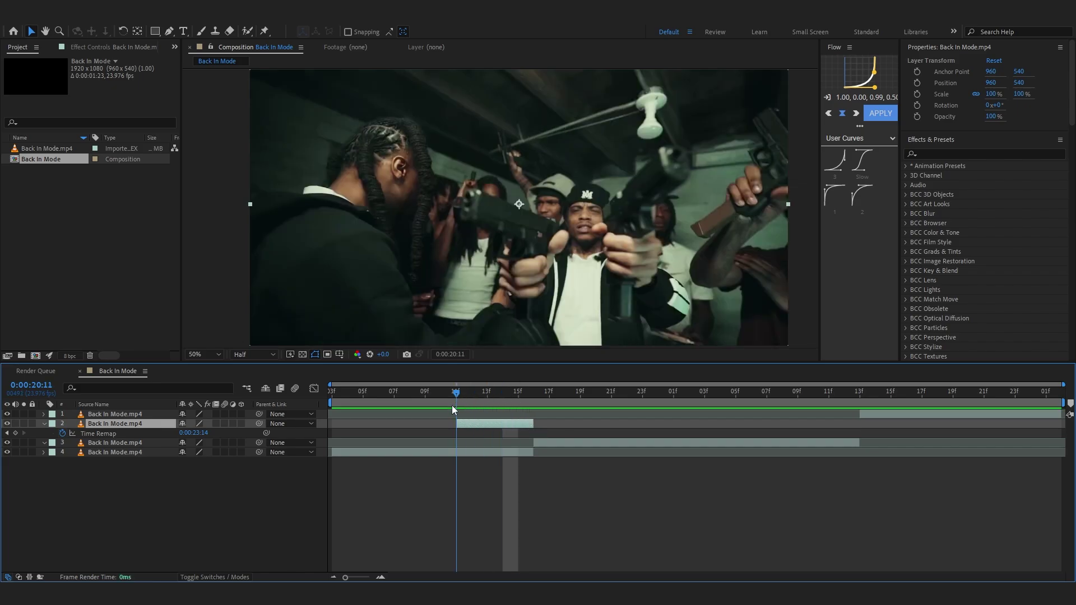
# - Set the composition's preview resolution to Full and activate the Pen tool
pyautogui.click(241, 354)
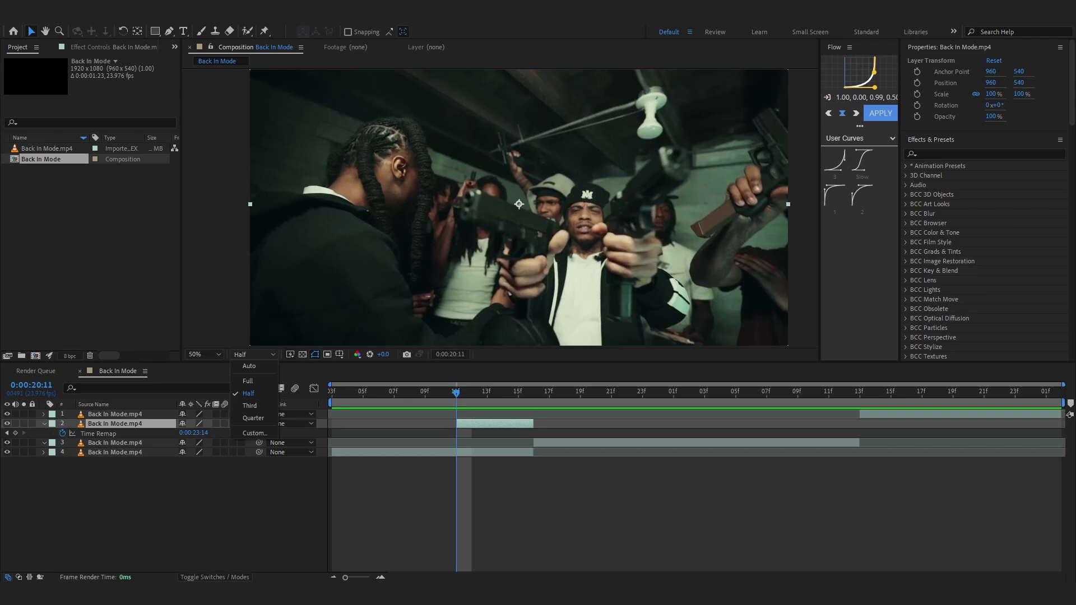
pyautogui.click(517, 165)
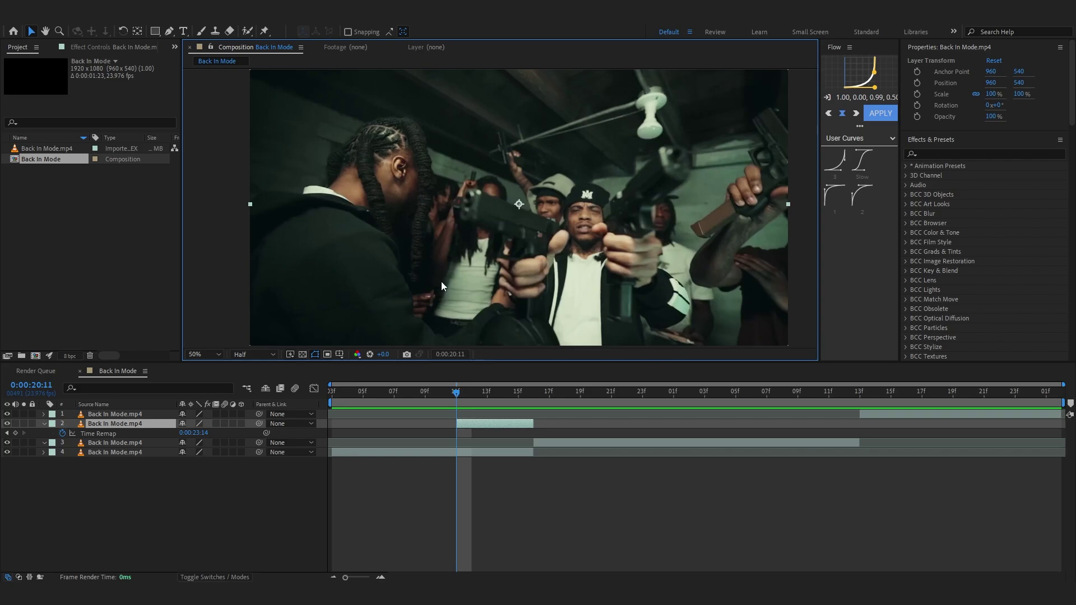
pyautogui.click(171, 32)
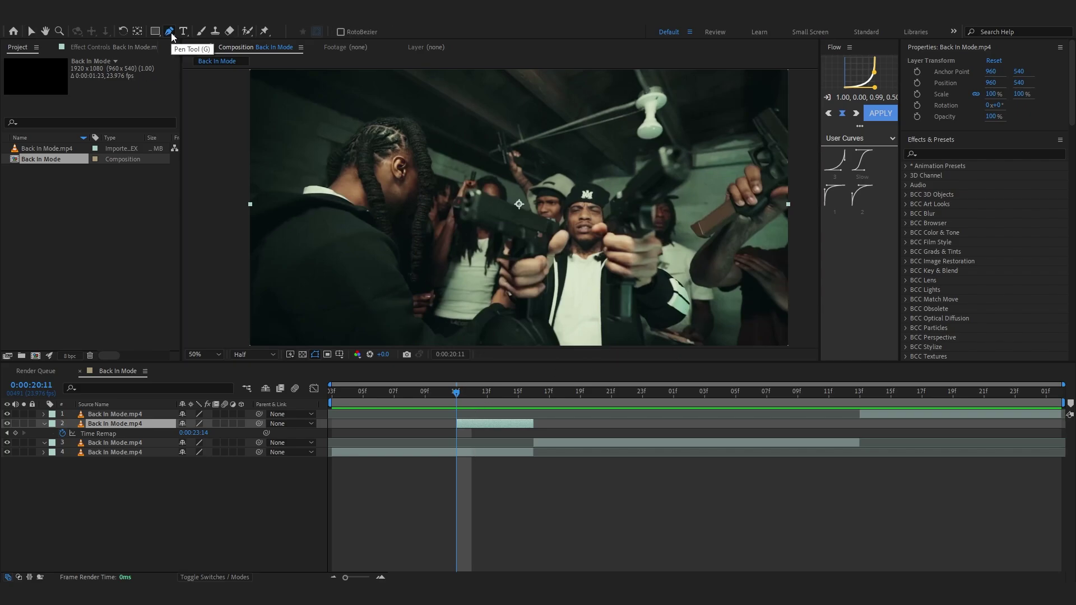
pyautogui.scroll(2, 550, 320)
pyautogui.click(254, 354)
pyautogui.click(247, 381)
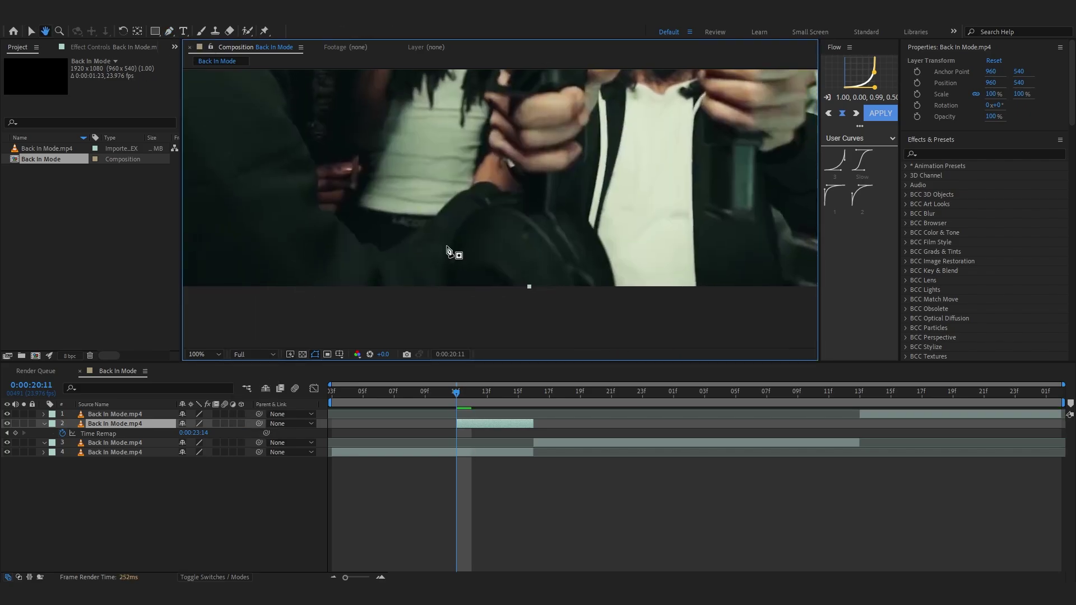
# - Draw a closed mask on the freeze-frame clip around the man in the black cap with both outstretched arms
pyautogui.scroll(1, 391, 313)
pyautogui.scroll(-2, 502, 167)
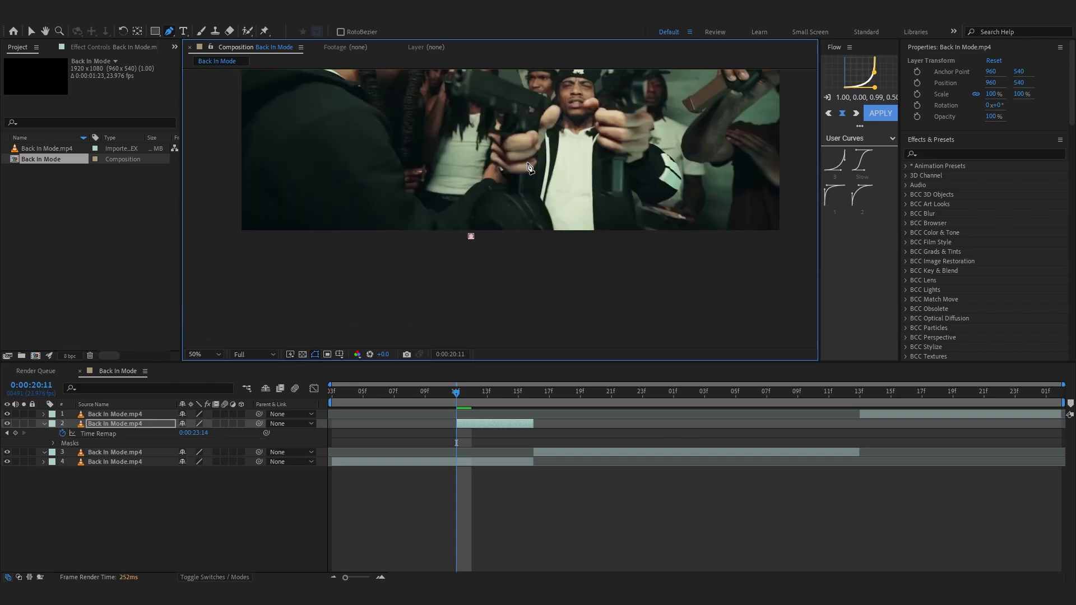
pyautogui.moveTo(534, 163); pyautogui.dragTo(538, 193)
pyautogui.scroll(1, 538, 193)
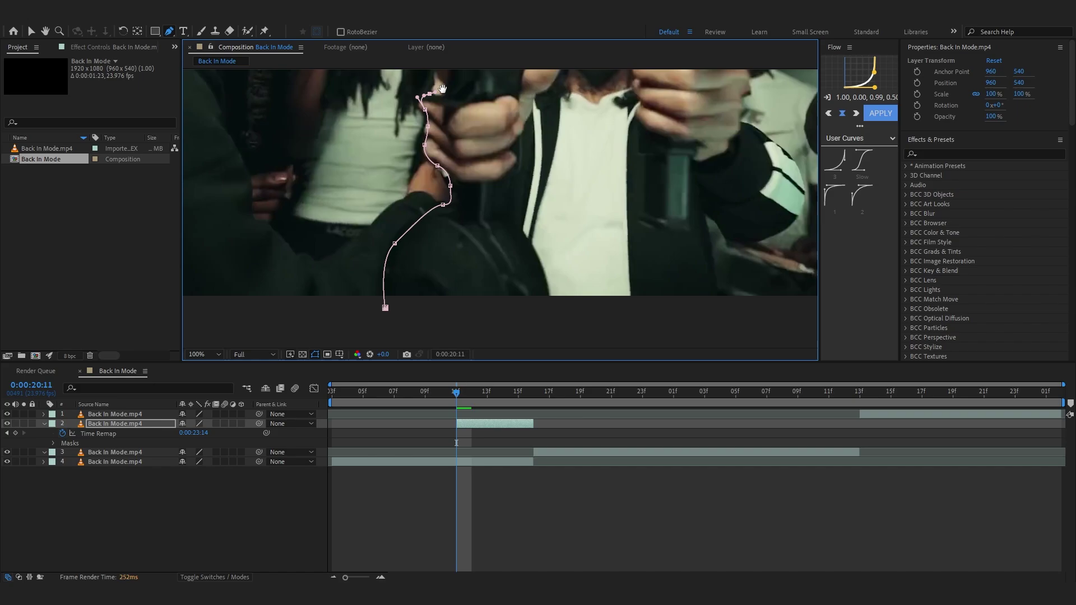
pyautogui.moveTo(442, 88); pyautogui.dragTo(434, 193)
pyautogui.scroll(-2, 460, 190)
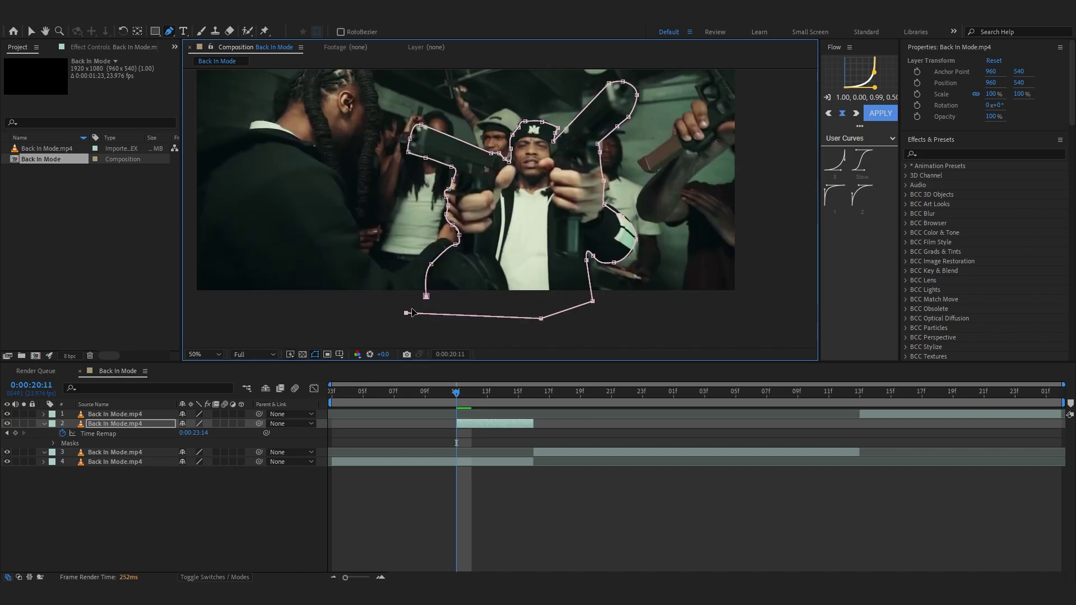
pyautogui.click(426, 296)
pyautogui.moveTo(526, 162); pyautogui.dragTo(475, 219)
pyautogui.scroll(-2, 496, 208)
pyautogui.click(473, 416)
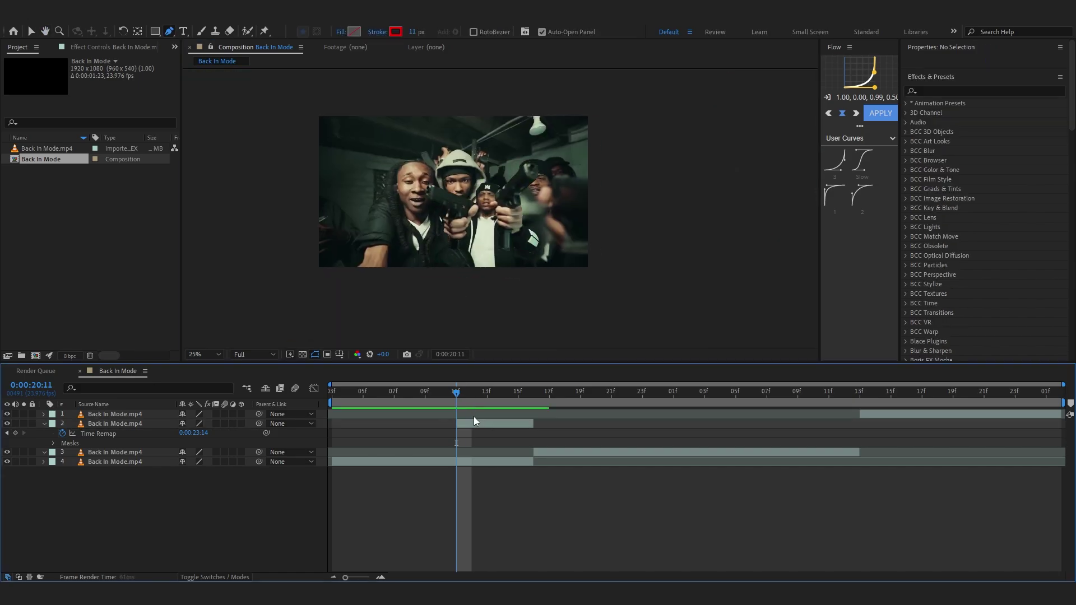
# - Preview how the masked freeze frame appears over the preceding clip around 0:00:20:12
pyautogui.press('space')
pyautogui.moveTo(555, 415); pyautogui.dragTo(401, 463)
pyautogui.scroll(3, 509, 279)
pyautogui.scroll(-1, 509, 279)
pyautogui.press('space')
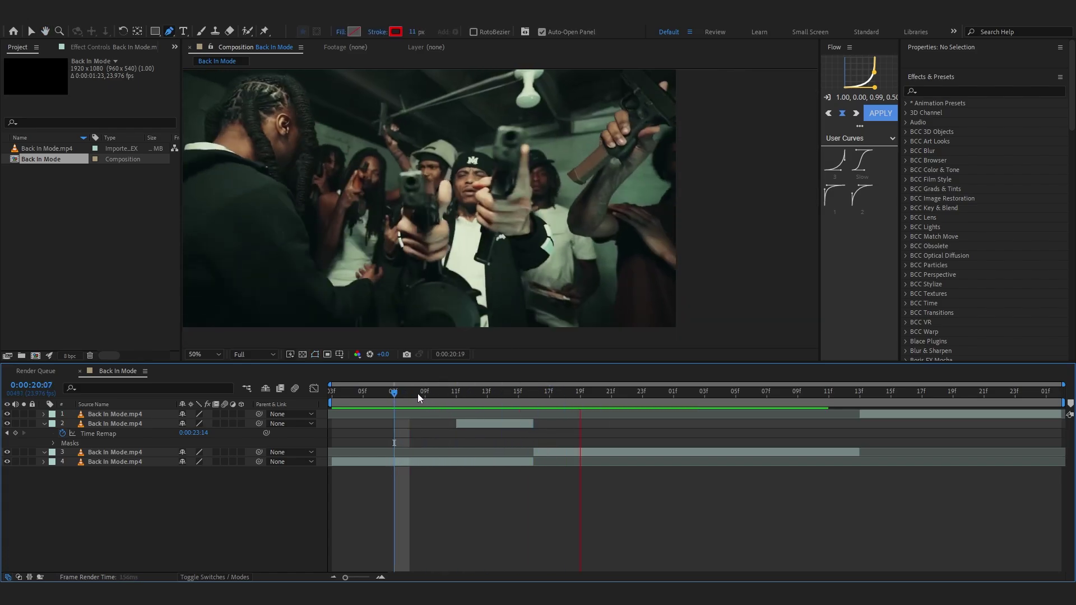
pyautogui.click(418, 398)
pyautogui.press('space')
pyautogui.press('space')
pyautogui.moveTo(434, 399); pyautogui.dragTo(473, 411)
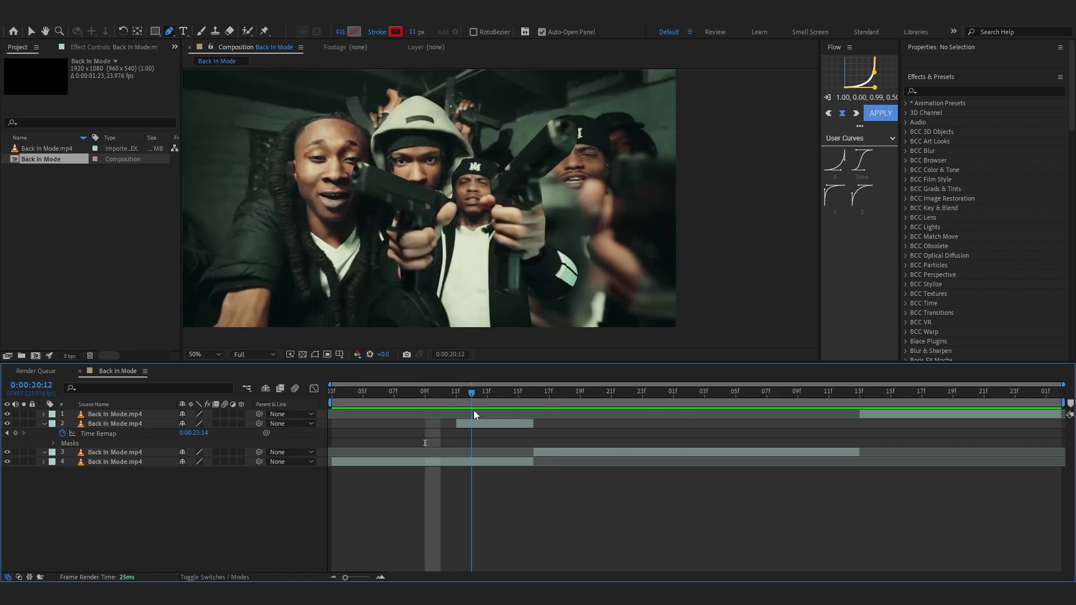
# - Duplicate the masked freeze-frame clip and remove the copy's mask
pyautogui.click(467, 423)
pyautogui.press('u')
pyautogui.hotkey('ctrl', 'd')
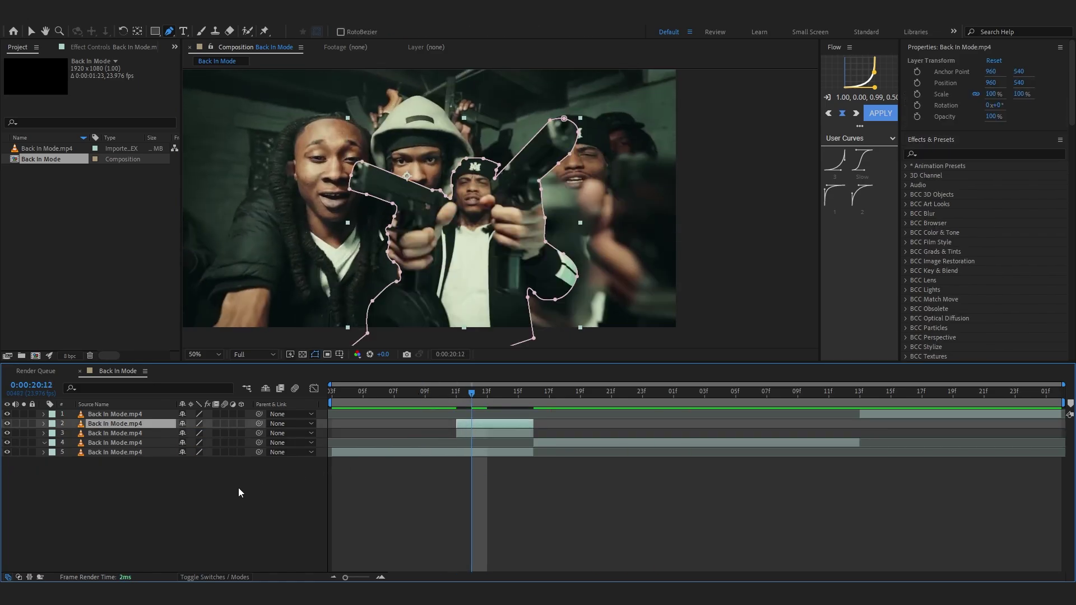
pyautogui.press('m')
pyautogui.press('Delete')
# - Move the unmasked copy below the masked clip and draw a closed mask around the braided man in the foreground
pyautogui.moveTo(345, 340); pyautogui.dragTo(476, 250)
pyautogui.scroll(1, 491, 289)
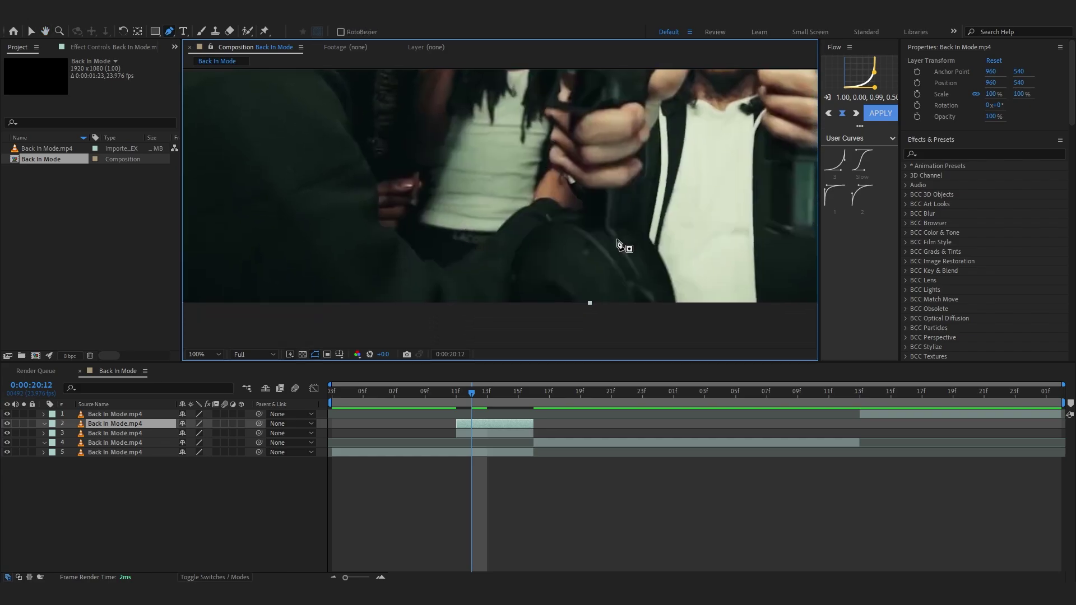
pyautogui.moveTo(613, 229); pyautogui.dragTo(611, 223)
pyautogui.moveTo(97, 423); pyautogui.dragTo(115, 466)
pyautogui.moveTo(515, 227); pyautogui.dragTo(530, 261)
pyautogui.click(546, 241)
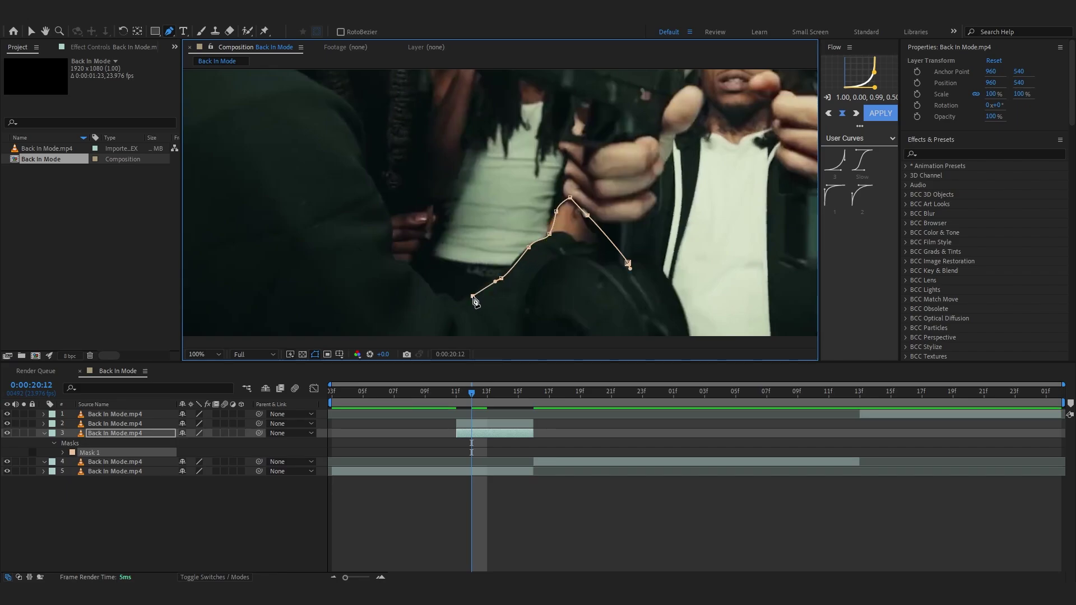
pyautogui.moveTo(379, 209); pyautogui.dragTo(360, 180)
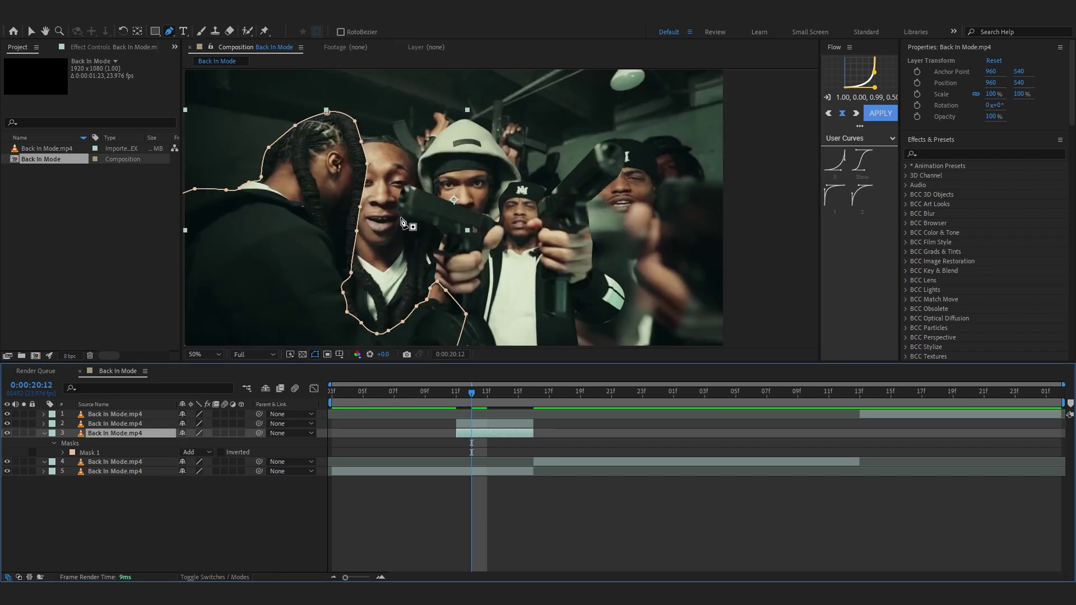
pyautogui.moveTo(452, 210); pyautogui.dragTo(475, 203)
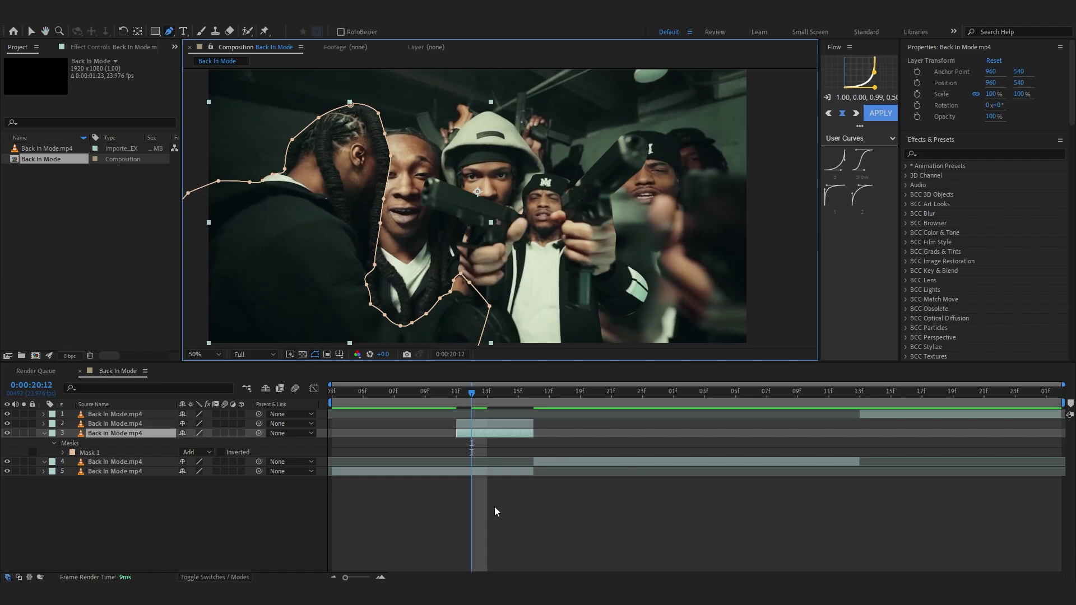
# - Trim the braided man's clip to start at 0:00:20:12 and duplicate it
pyautogui.click(453, 468)
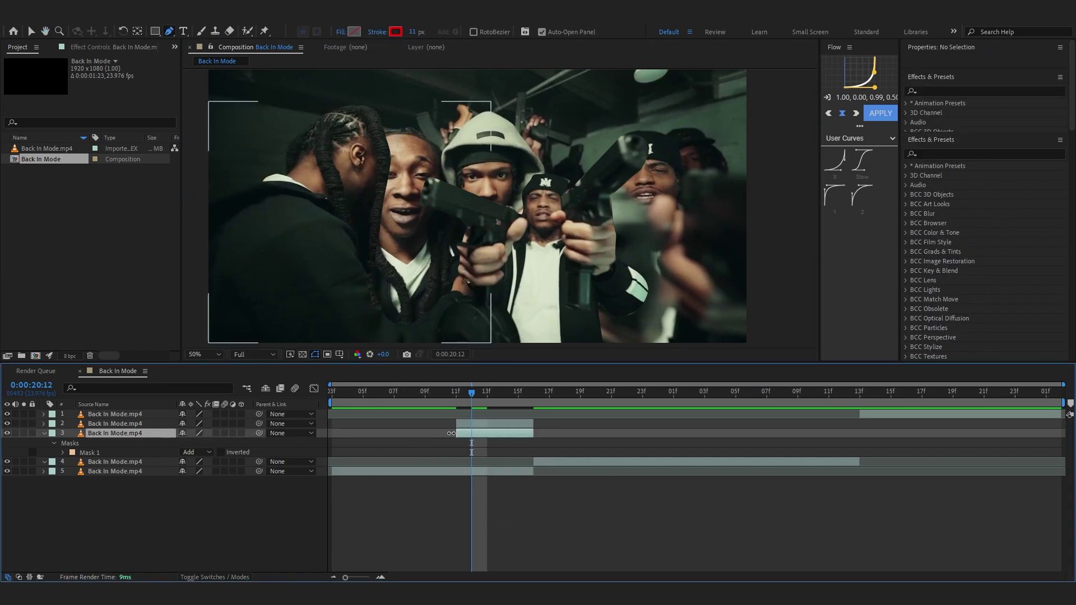
pyautogui.moveTo(451, 433); pyautogui.dragTo(463, 434)
pyautogui.moveTo(474, 395); pyautogui.dragTo(479, 436)
pyautogui.hotkey('ctrl', 'd')
pyautogui.click(483, 440)
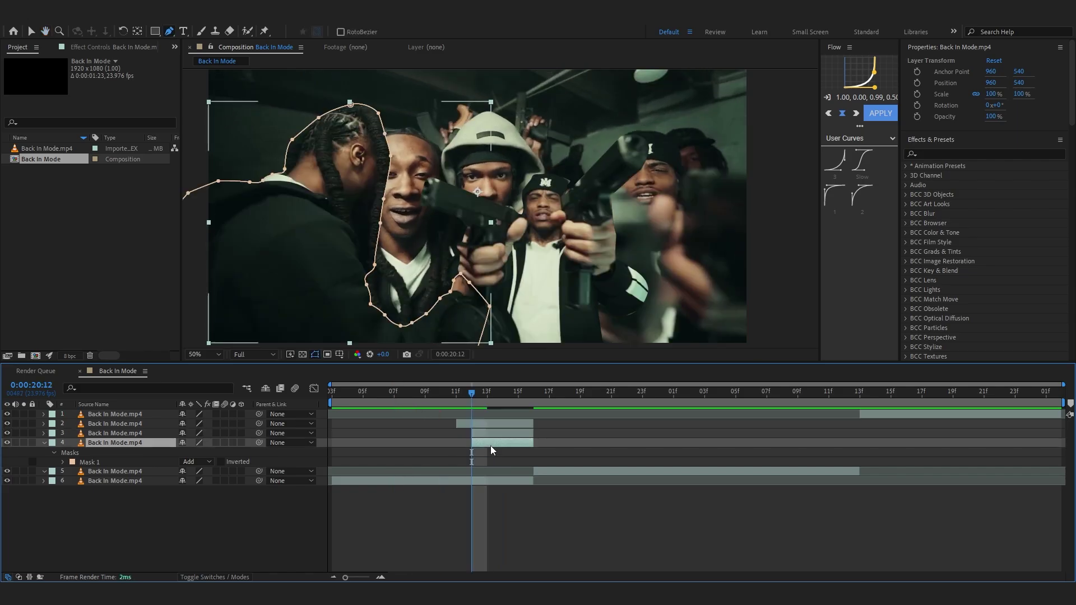
# - Delete the new duplicate's mask, start the clip at 0:00:20:13, and outline the next part of the frame with the Pen tool
pyautogui.click(130, 454)
pyautogui.press('Delete')
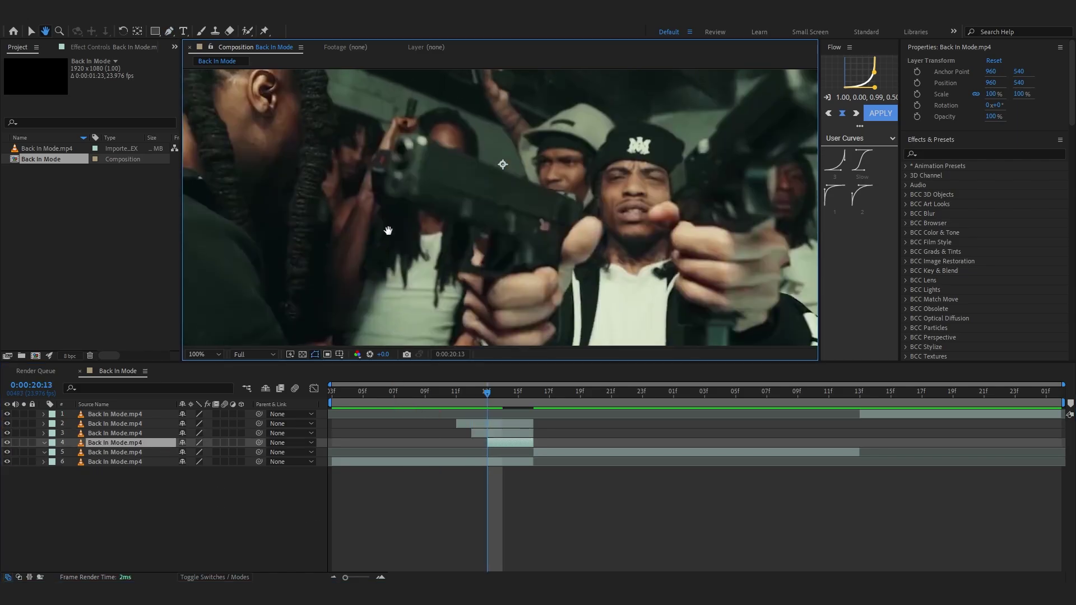
pyautogui.moveTo(389, 232); pyautogui.dragTo(413, 250)
pyautogui.scroll(1, 413, 251)
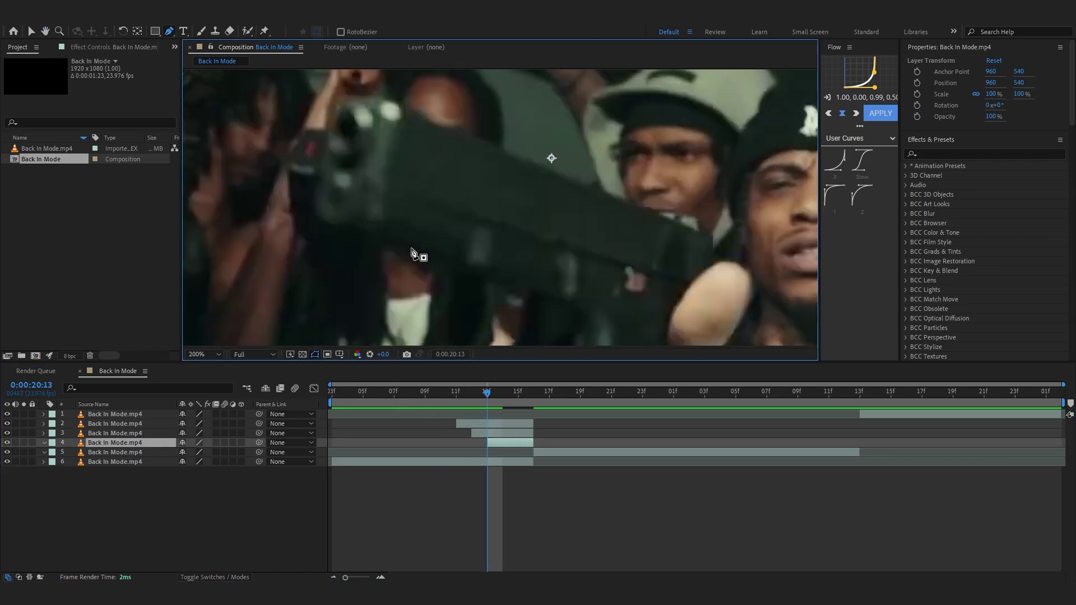
pyautogui.moveTo(328, 267); pyautogui.dragTo(397, 236)
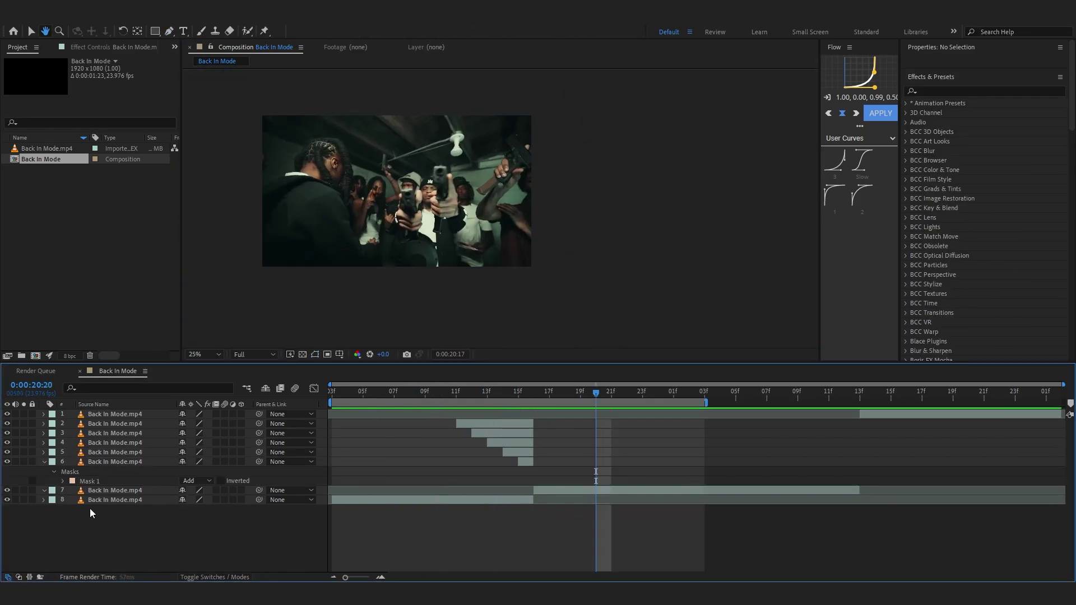
# - Hide the bottom clip and scrub through the staggered cutouts against the empty background
pyautogui.press('g')
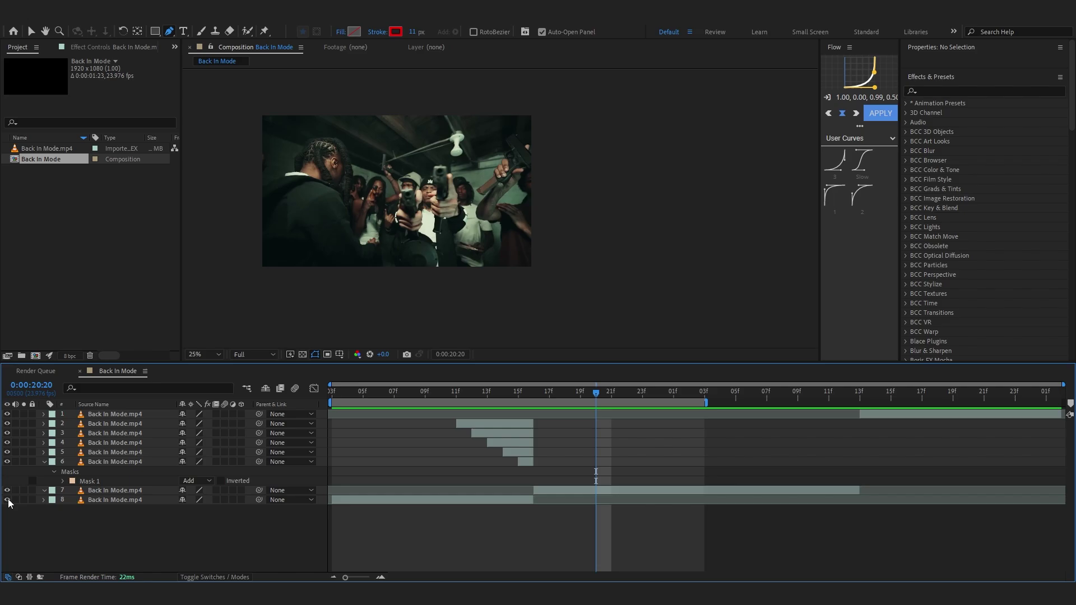
pyautogui.moveTo(449, 395); pyautogui.dragTo(503, 410)
pyautogui.scroll(2, 476, 308)
pyautogui.press('space')
pyautogui.moveTo(423, 288); pyautogui.dragTo(550, 311)
pyautogui.press('g')
pyautogui.moveTo(503, 391)
pyautogui.mouseDown()
pyautogui.moveTo(462, 402)
pyautogui.moveTo(506, 427)
pyautogui.moveTo(443, 452)
pyautogui.moveTo(521, 466)
pyautogui.moveTo(463, 468)
pyautogui.mouseUp()
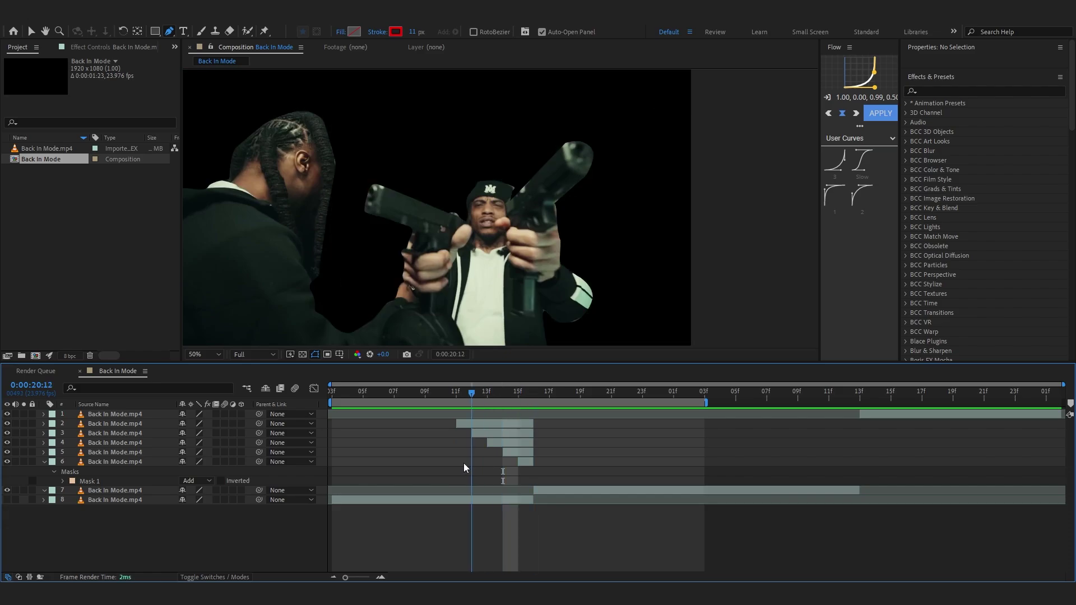
# - Split the first masked cutout clip at 0:00:20:12, leaving a one-frame piece starting at 0:00:20:11
pyautogui.click(460, 424)
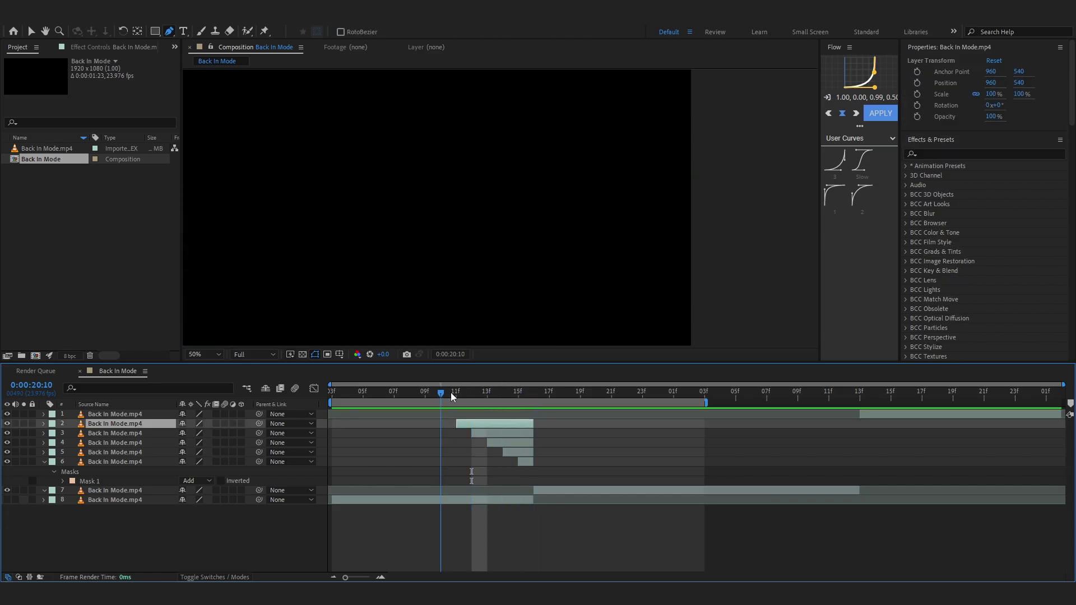
pyautogui.click(652, 476)
pyautogui.click(504, 424)
pyautogui.moveTo(466, 402)
pyautogui.mouseDown()
pyautogui.moveTo(486, 391)
pyautogui.moveTo(456, 398)
pyautogui.moveTo(470, 403)
pyautogui.mouseUp()
pyautogui.click(480, 393)
pyautogui.press('pagedown')
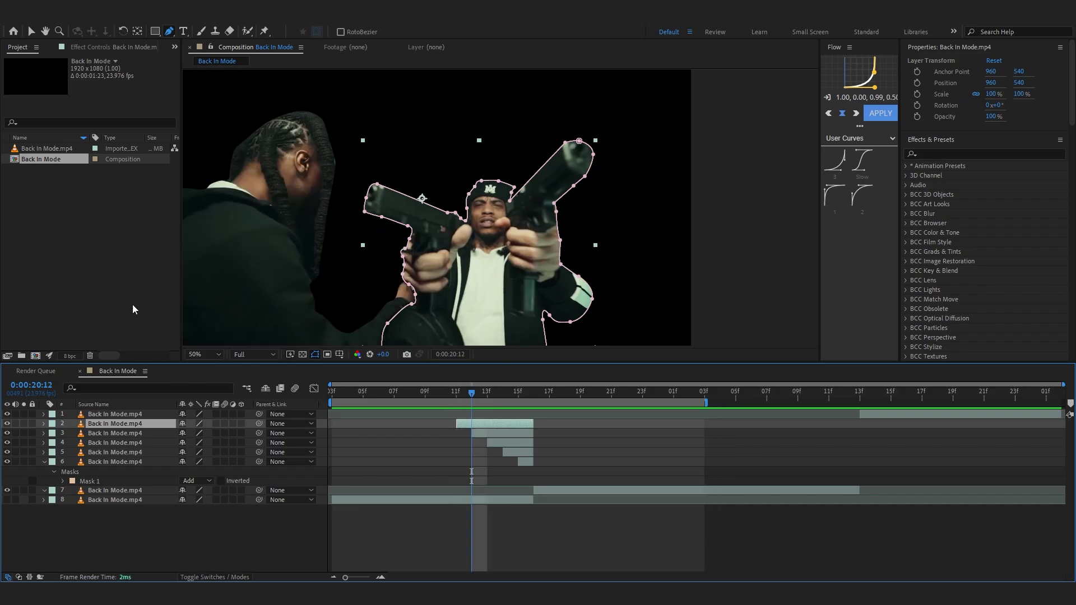
pyautogui.moveTo(295, 267); pyautogui.dragTo(325, 274)
pyautogui.hotkey('shift', '/')
pyautogui.moveTo(468, 396); pyautogui.dragTo(458, 395)
pyautogui.hotkey('ctrl', 'shift', 'd')
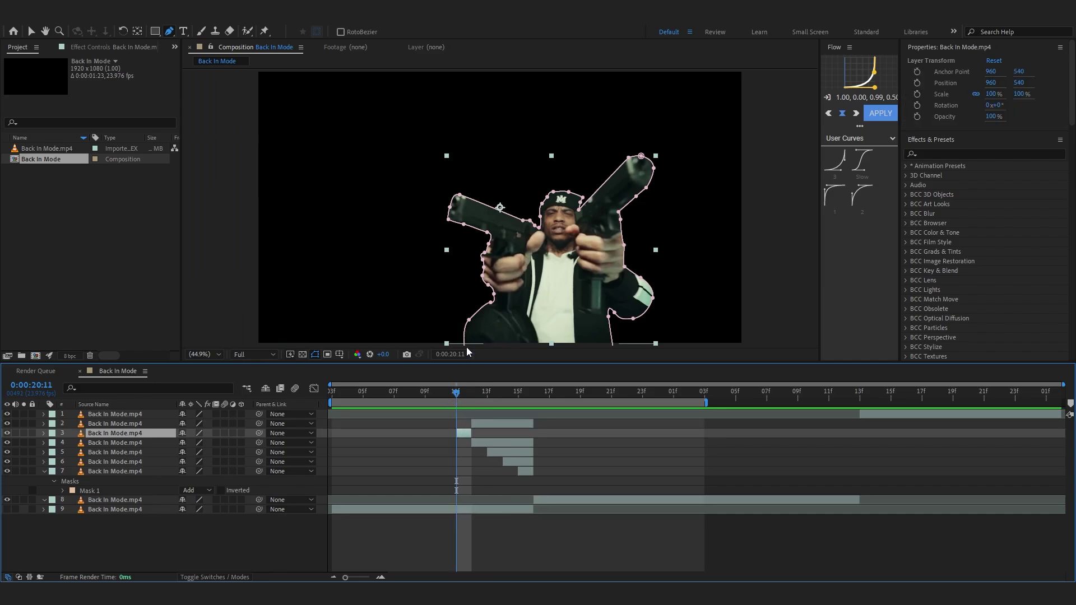
# - Toggle the one-frame masked piece's visibility and preview the staggered cutouts against the empty background
pyautogui.press('.')
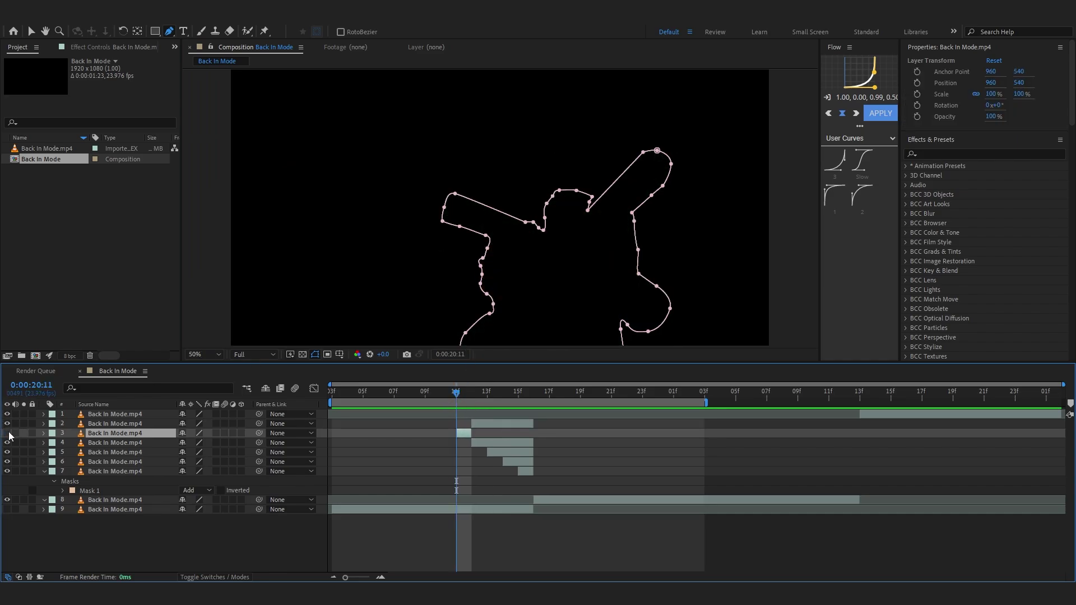
pyautogui.click(8, 433)
pyautogui.click(8, 433)
pyautogui.press('F2')
pyautogui.click(6, 433)
pyautogui.press('space')
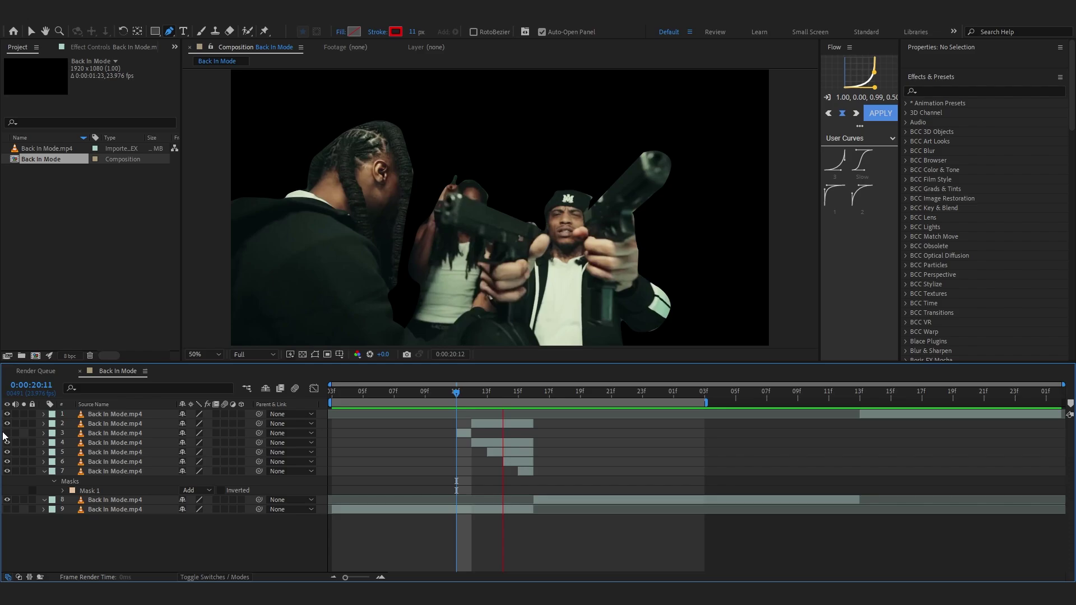
pyautogui.press('space')
# - Apply the Fill effect to the one-frame cutout at 0:00:20:11 and set its color to white (FFFFFF)
pyautogui.click(463, 433)
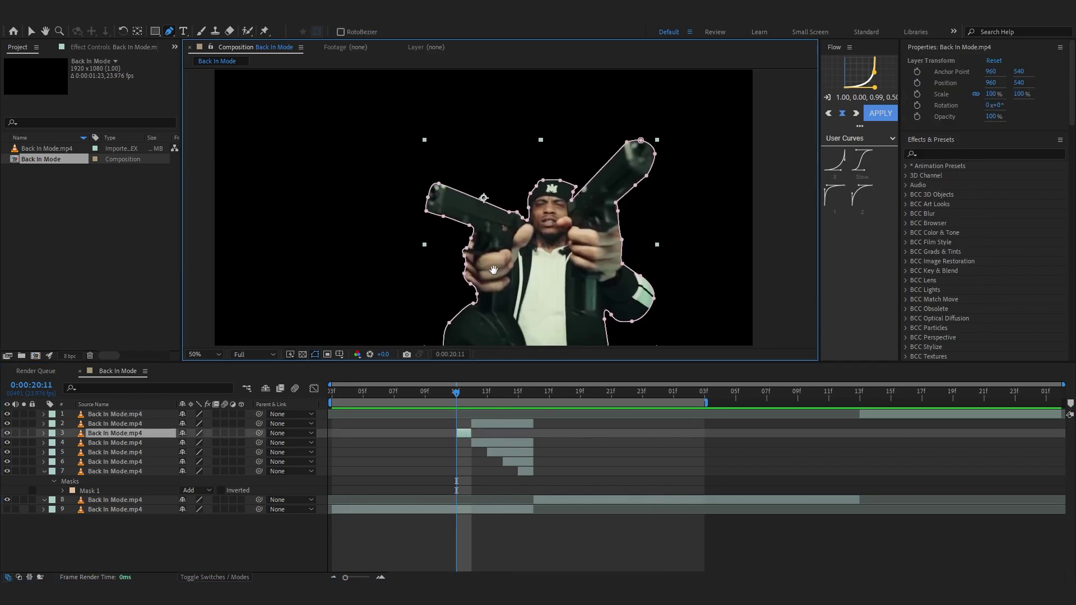
pyautogui.hotkey('ctrl', 'space')
pyautogui.write('fil')
pyautogui.press('Return')
pyautogui.press('v')
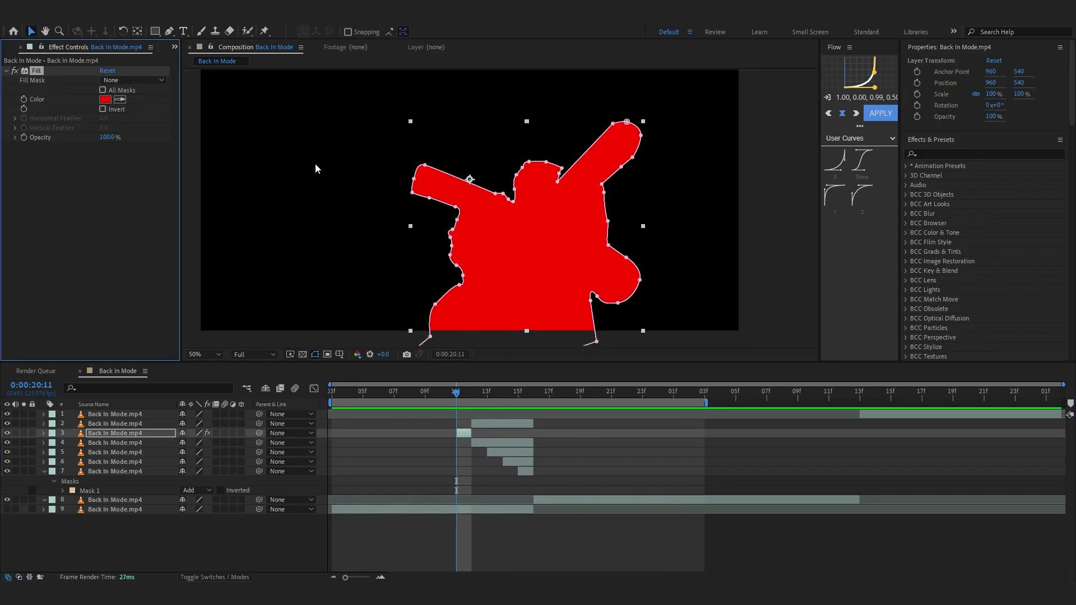
pyautogui.click(105, 99)
pyautogui.moveTo(354, 347); pyautogui.dragTo(249, 307)
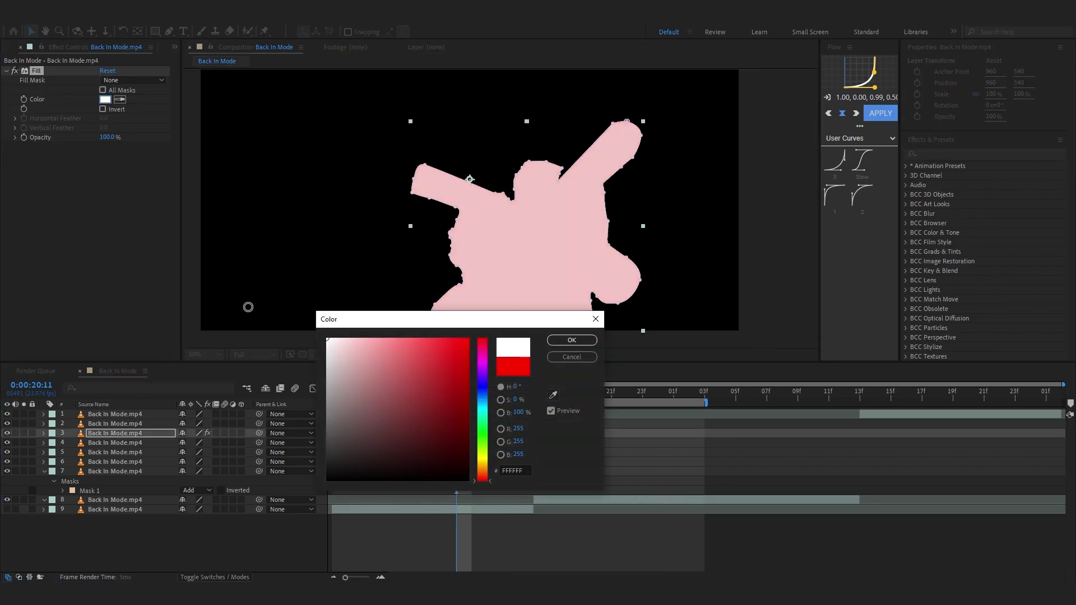
pyautogui.click(562, 340)
pyautogui.moveTo(435, 392)
pyautogui.mouseDown()
pyautogui.moveTo(431, 404)
pyautogui.moveTo(493, 409)
pyautogui.moveTo(411, 392)
pyautogui.moveTo(455, 391)
pyautogui.mouseUp()
pyautogui.press('space')
# - Try the standard Glow effect on the white one-frame cutout
pyautogui.hotkey('ctrl', 'space')
pyautogui.write('glow')
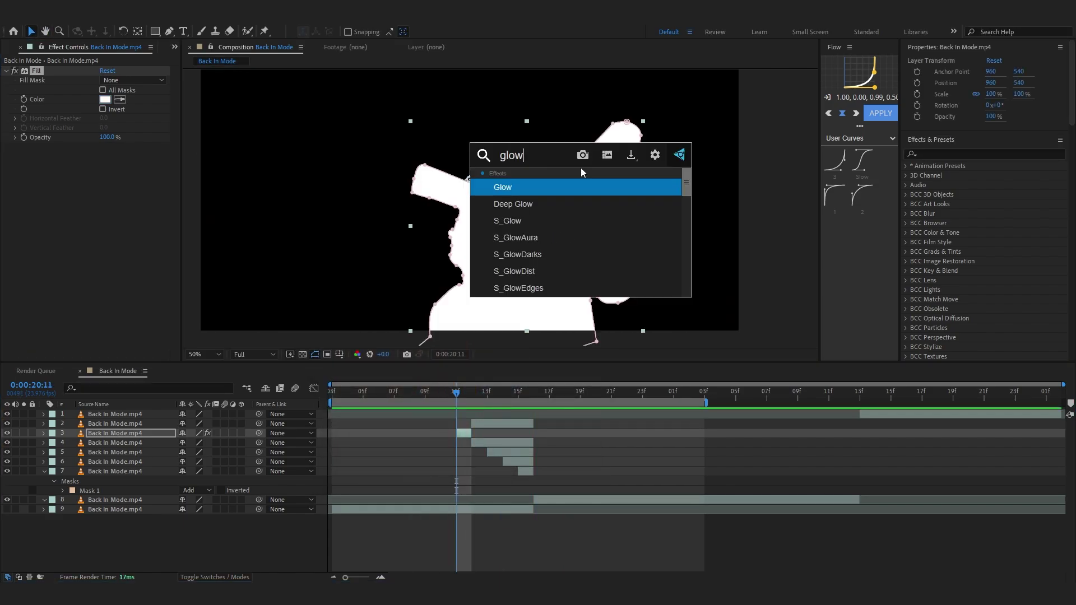
pyautogui.press('Return')
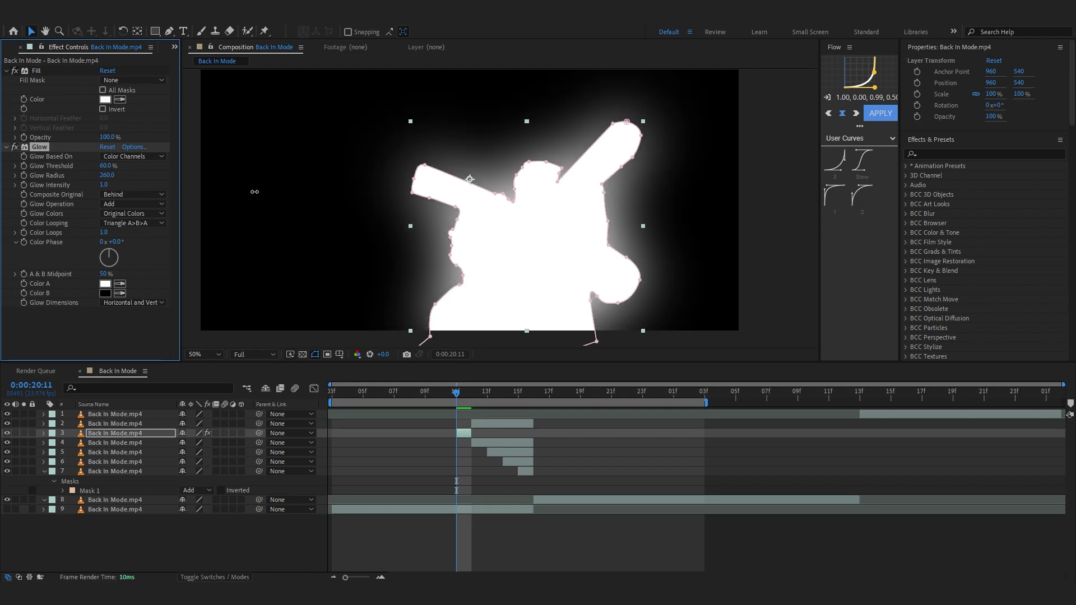
pyautogui.hotkey('ctrl', 'z')
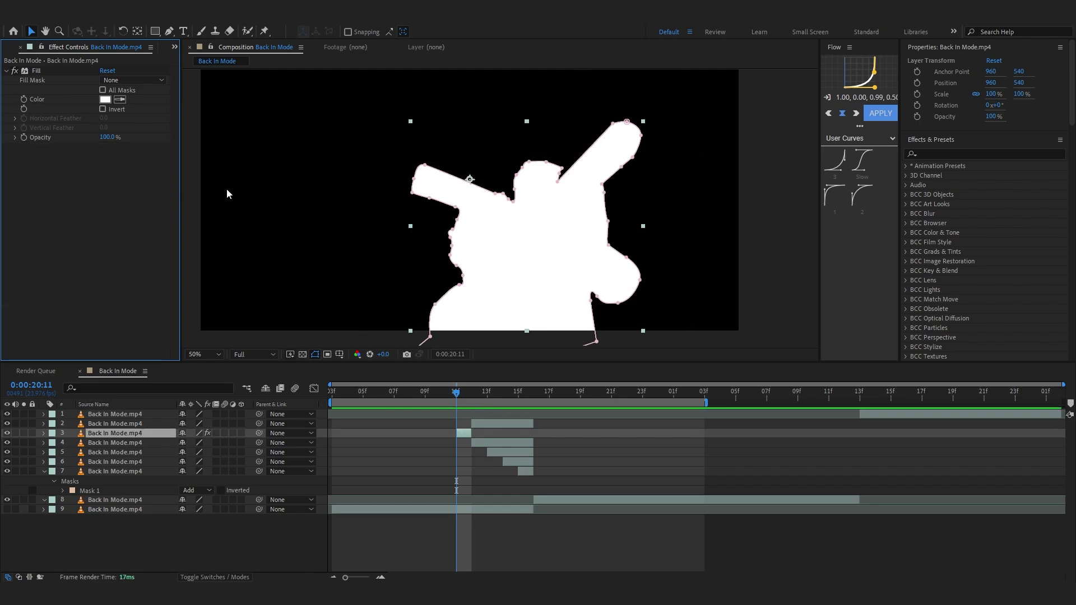
# - Apply Deep Glow to the white cutout with radius 366, exposure 0.52 and Unmult enabled
pyautogui.hotkey('ctrl', 'space')
pyautogui.write('dee')
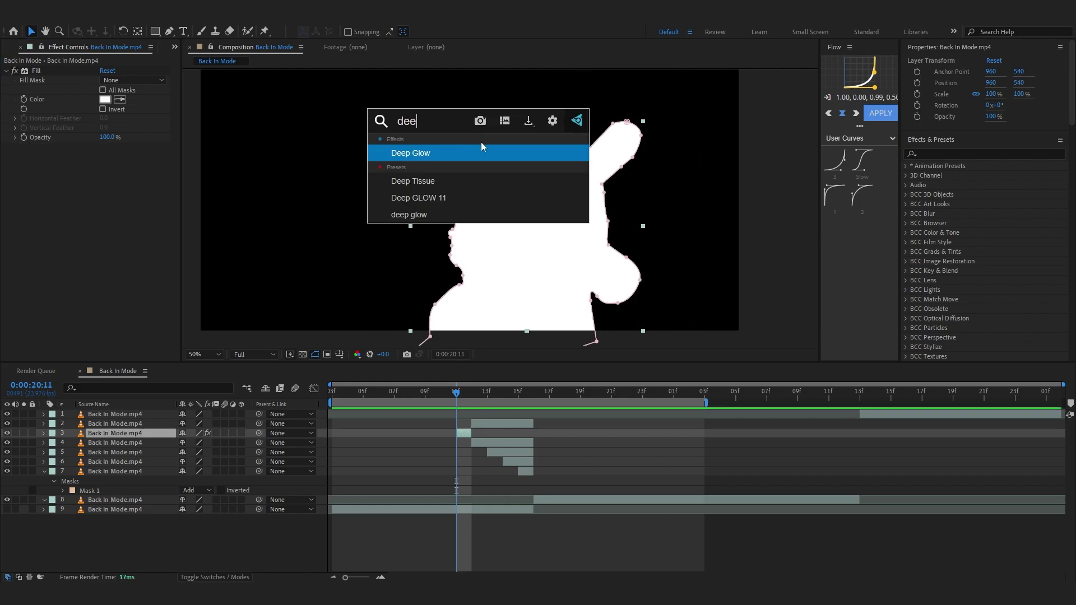
pyautogui.click(400, 151)
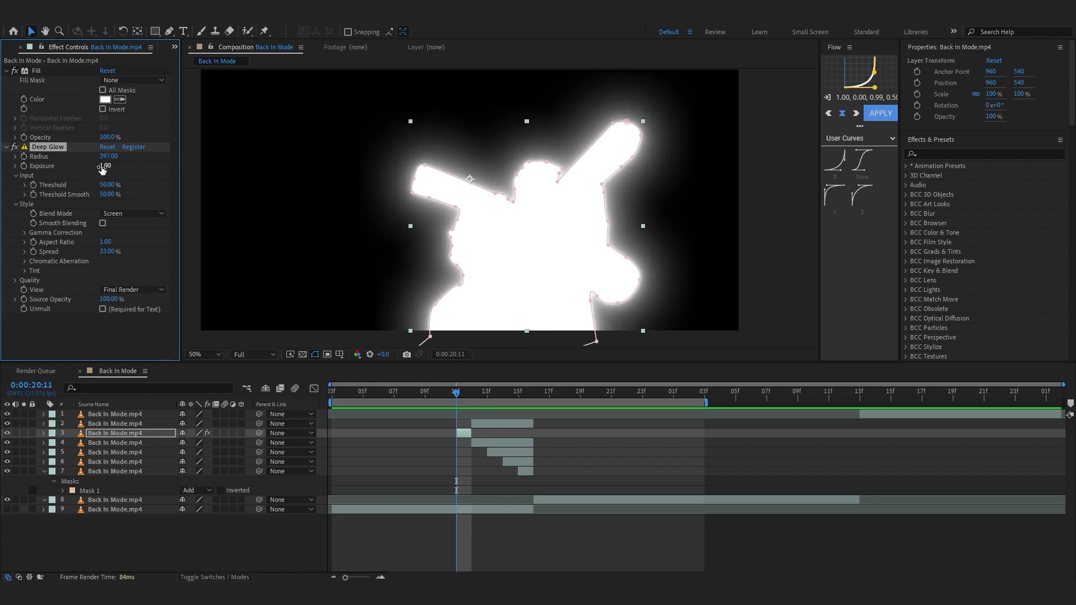
pyautogui.moveTo(102, 169)
pyautogui.mouseDown()
pyautogui.moveTo(82, 171)
pyautogui.moveTo(98, 169)
pyautogui.mouseUp()
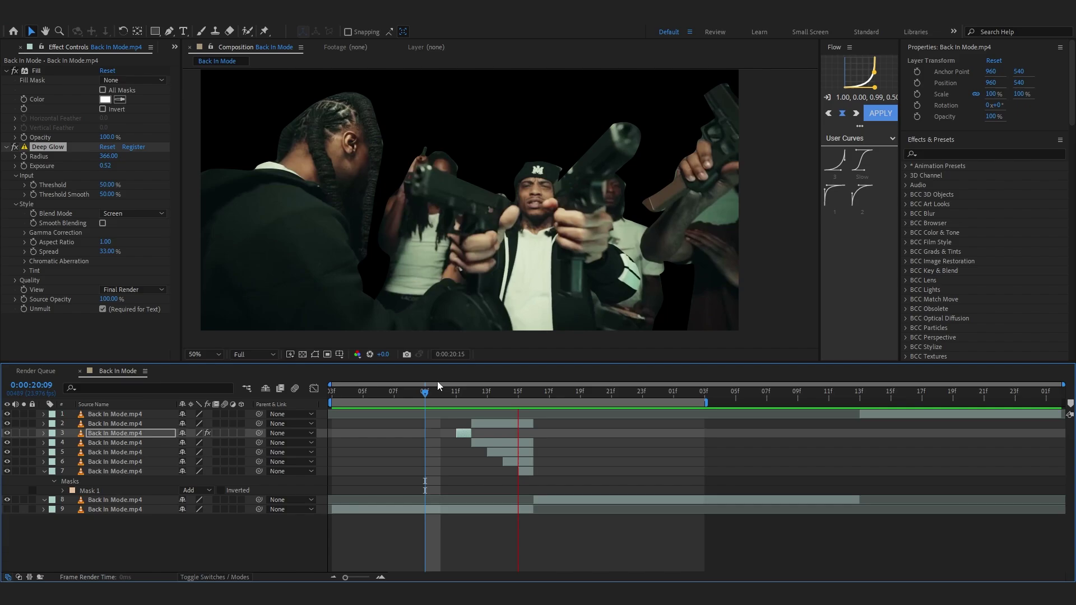
# - Split the braided man's clip at 0:00:20:13 and copy the Fill and Deep Glow effects onto its one-frame first piece
pyautogui.moveTo(469, 401); pyautogui.dragTo(491, 457)
pyautogui.click(492, 442)
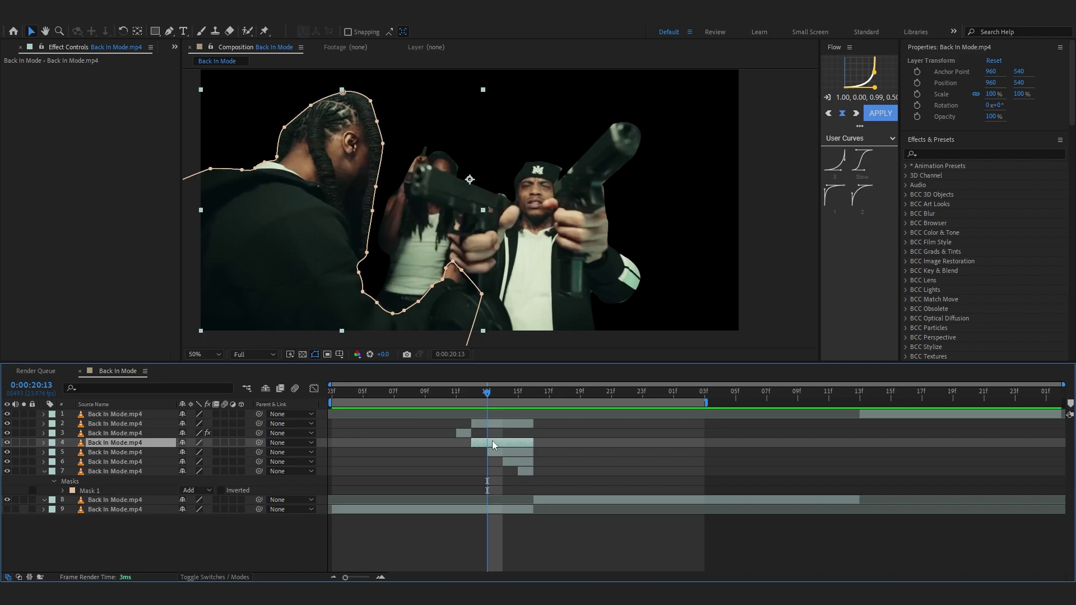
pyautogui.hotkey('ctrl', 'shift', 'd')
pyautogui.click(477, 398)
pyautogui.click(464, 433)
pyautogui.click(103, 232)
pyautogui.hotkey('ctrl', 'a')
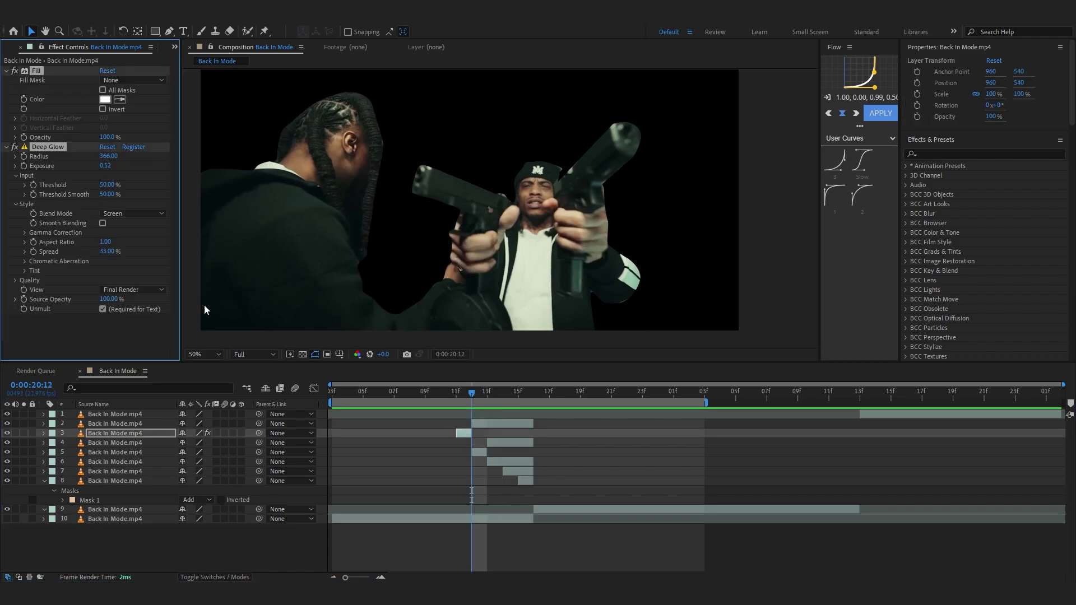
pyautogui.click(479, 451)
# - Split the third cutout clip at 0:00:20:14 and paste the Fill and Deep Glow effects onto its one-frame first piece
pyautogui.moveTo(471, 399); pyautogui.dragTo(500, 419)
pyautogui.click(499, 461)
pyautogui.hotkey('ctrl', 'shift', 'd')
pyautogui.click(487, 398)
pyautogui.click(496, 470)
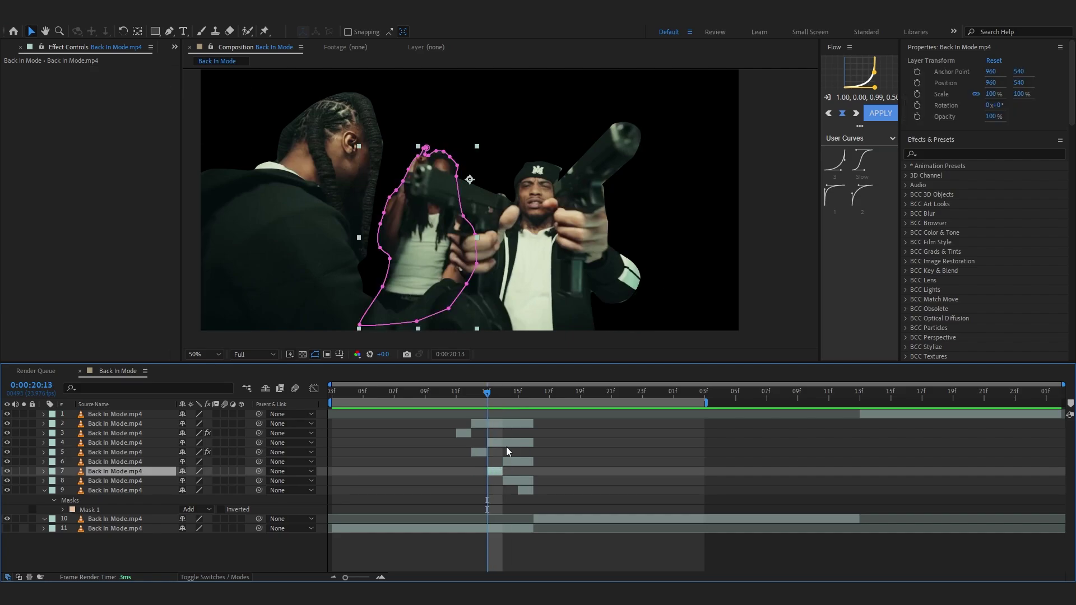
pyautogui.hotkey('ctrl', 'v')
# - Split the fourth cutout clip at 0:00:20:15 and paste the Fill and Deep Glow effects onto its one-frame first piece
pyautogui.click(513, 400)
pyautogui.click(513, 480)
pyautogui.hotkey('ctrl', 'shift', 'd')
pyautogui.click(502, 395)
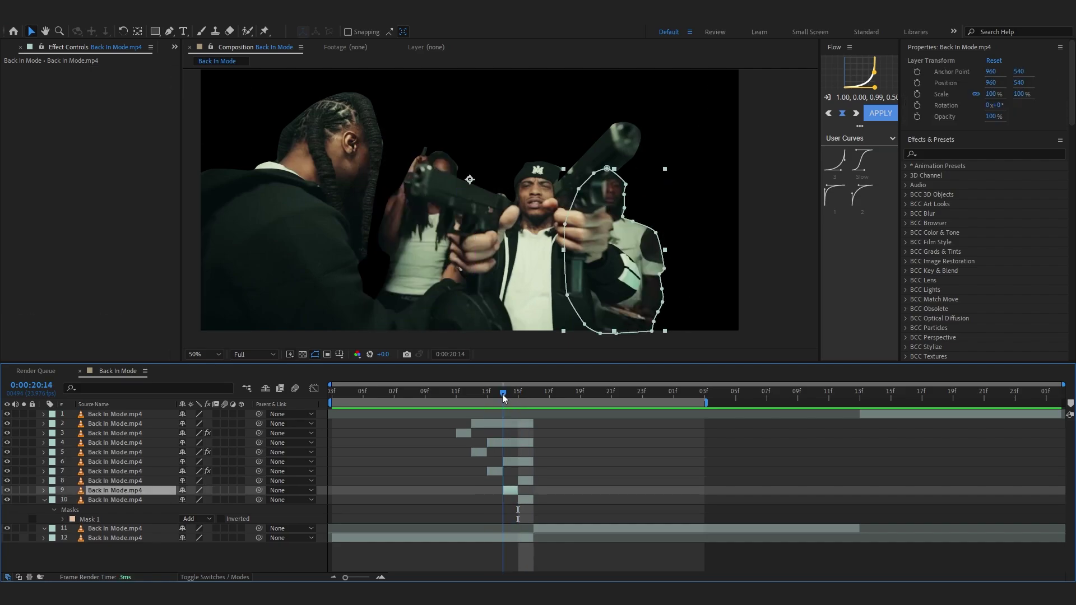
pyautogui.click(510, 490)
pyautogui.hotkey('ctrl', 'v')
# - Paste the Fill and Deep Glow effects onto the last cutout clip at 0:00:20:15
pyautogui.click(527, 492)
pyautogui.click(526, 497)
pyautogui.press('pagedown')
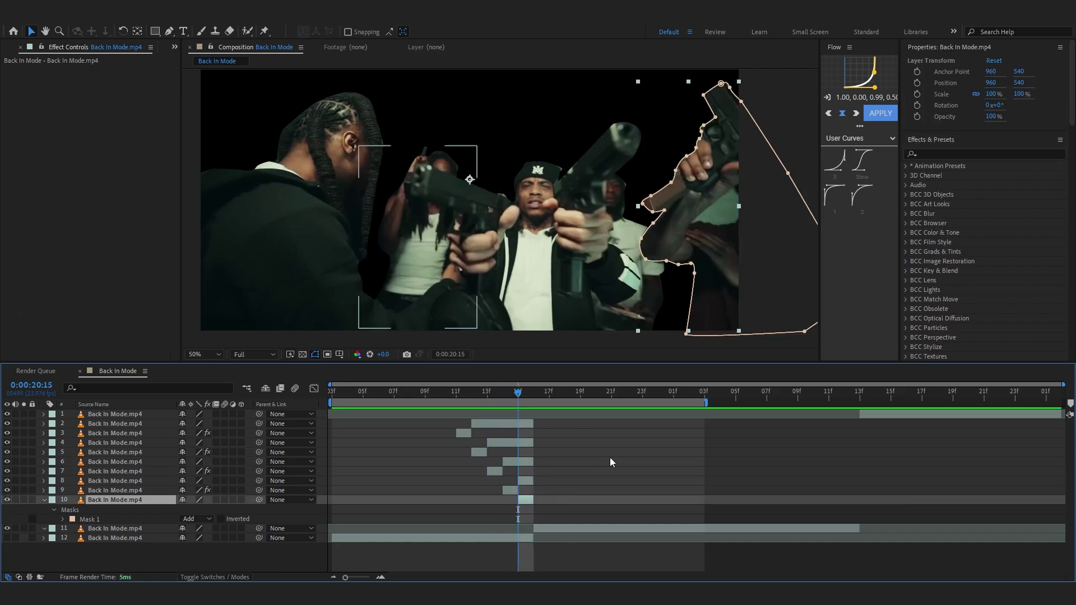
pyautogui.hotkey('ctrl', 'v')
# - Show the bottom clip again and preview the glowing cutouts over it
pyautogui.moveTo(518, 392); pyautogui.dragTo(402, 391)
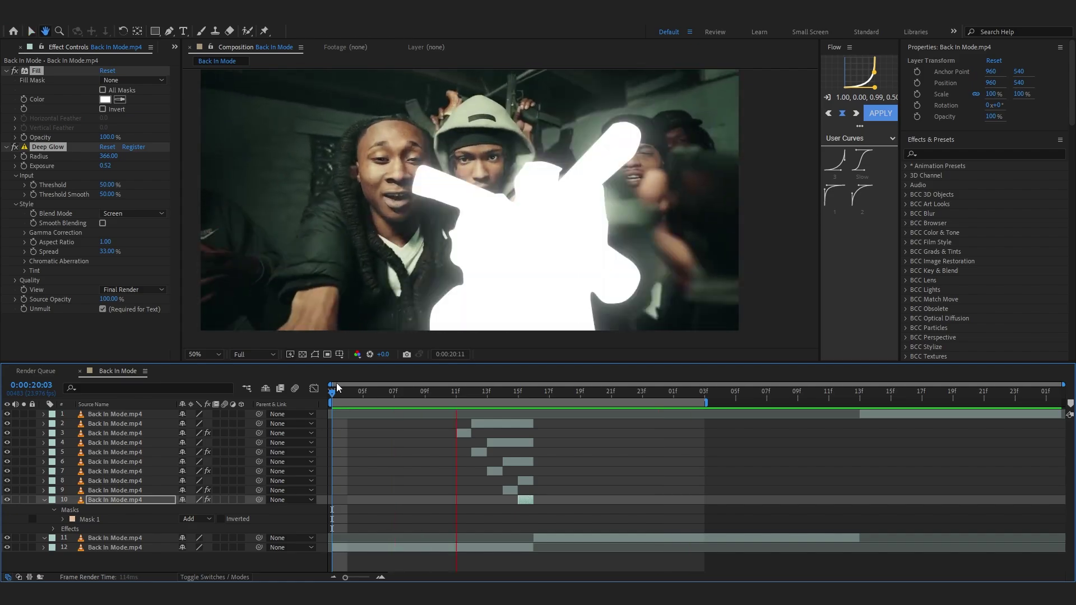
pyautogui.hotkey('ctrl', 'a')
pyautogui.click(44, 501)
pyautogui.click(542, 532)
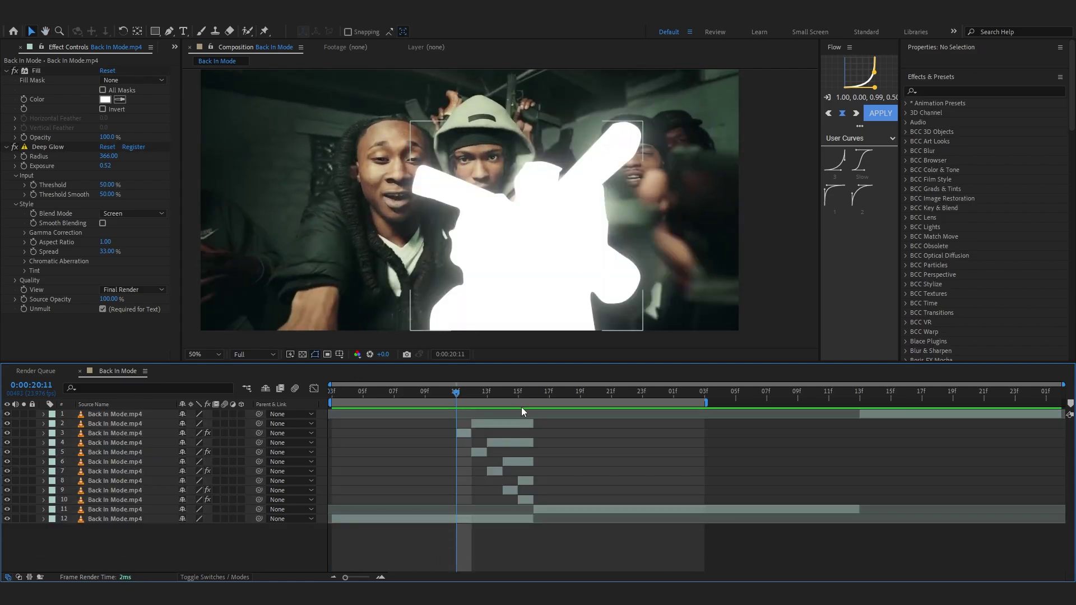
# - Shift all nine cutout clips one frame earlier
pyautogui.click(519, 392)
pyautogui.click(525, 499)
pyautogui.keyDown('shift'); pyautogui.click(519, 426); pyautogui.keyUp('shift')
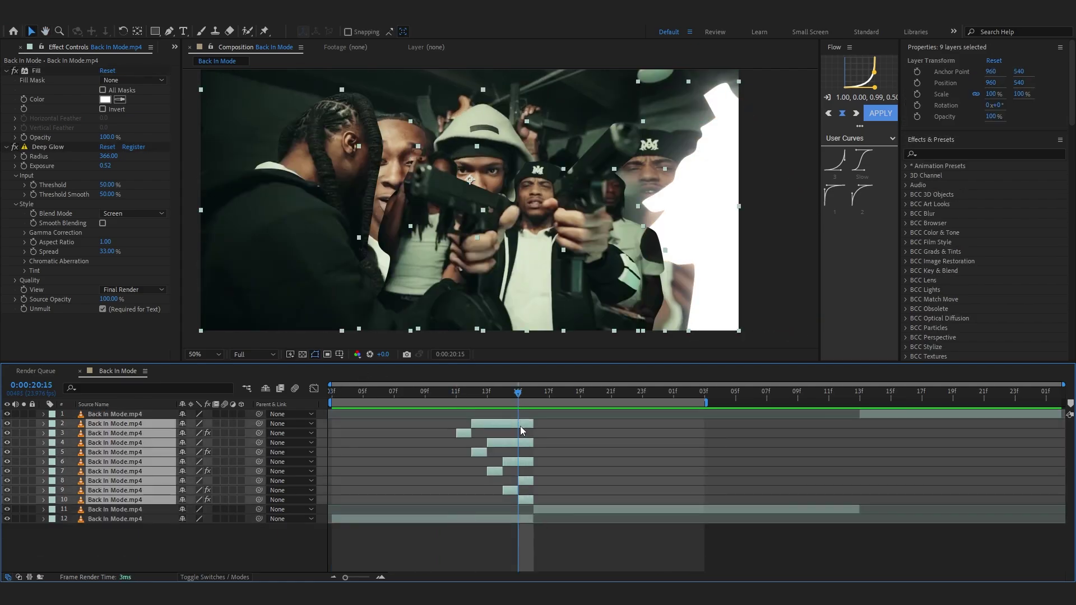
pyautogui.doubleClick(520, 426)
pyautogui.click(245, 47)
pyautogui.hotkey('alt', 'pageup')
pyautogui.click(584, 481)
# - Extend the last cutout by one frame, split it at 0:00:20:15, and remove the Fill and Deep Glow effects from the later piece
pyautogui.click(520, 499)
pyautogui.hotkey('ctrl', 'shift', 'd')
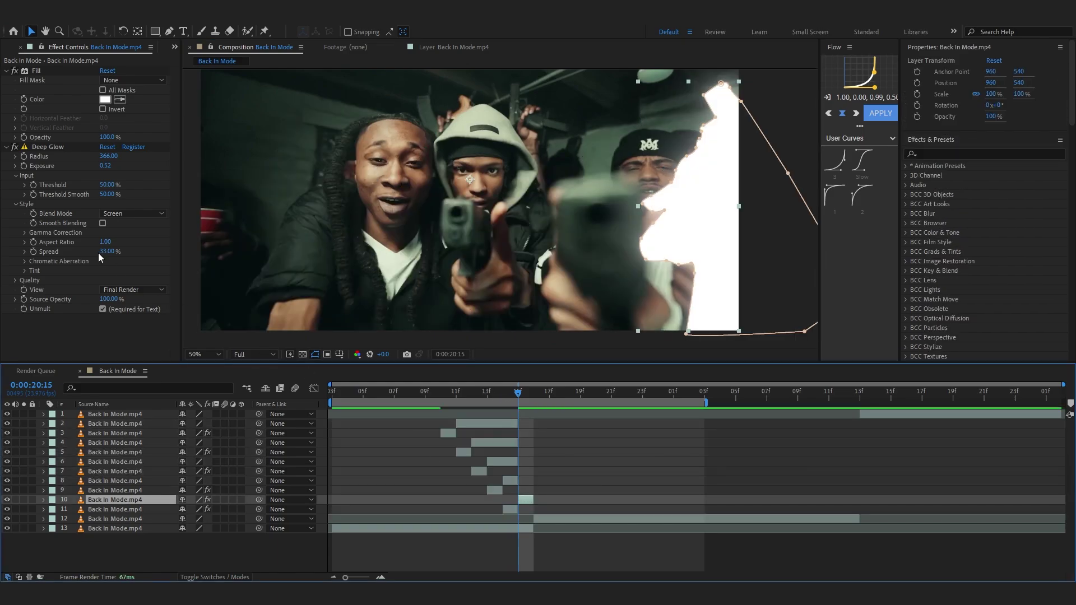
pyautogui.click(77, 222)
pyautogui.hotkey('ctrl', 'a')
pyautogui.press('Delete')
# - Extend the four longer unfilled cutout clips to end at the cut at 0:00:20:16
pyautogui.moveTo(516, 481); pyautogui.dragTo(532, 480)
pyautogui.moveTo(516, 462); pyautogui.dragTo(533, 425)
pyautogui.moveTo(417, 391); pyautogui.dragTo(579, 394)
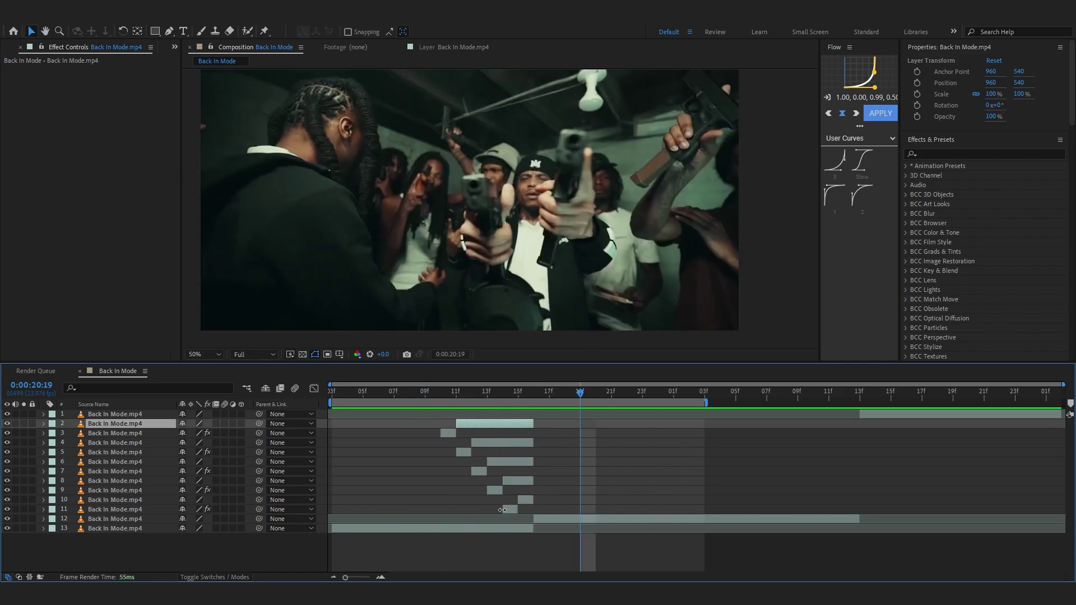
# - Pre-compose the ten cutout clips as Pre-comp 1 and apply the RSMB motion blur effect to it
pyautogui.keyDown('shift'); pyautogui.click(509, 510); pyautogui.keyUp('shift')
pyautogui.rightClick(511, 510)
pyautogui.click(546, 434)
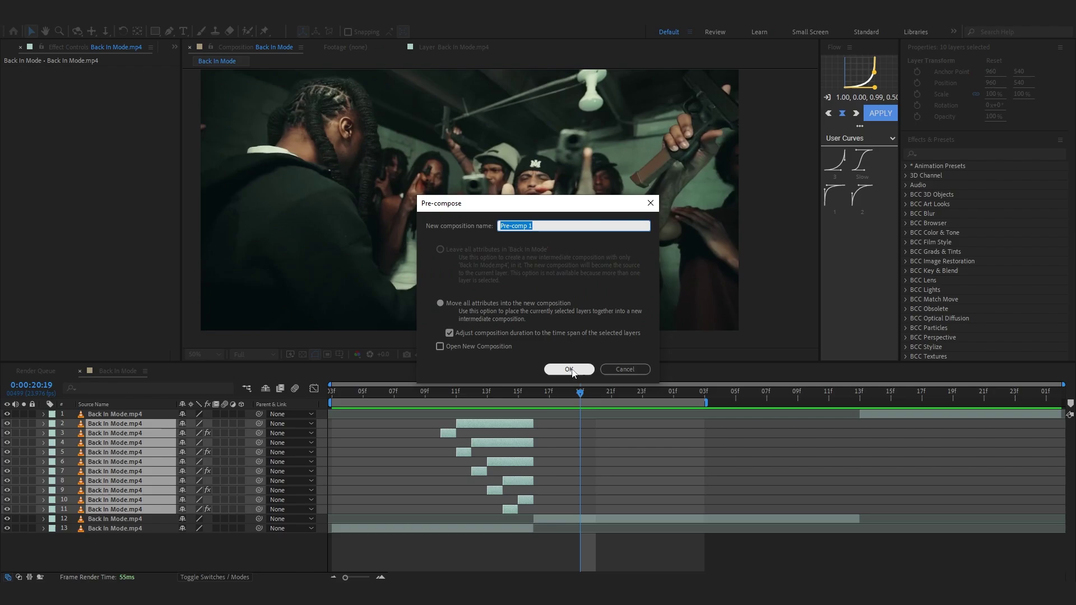
pyautogui.press('Return')
pyautogui.hotkey('ctrl', 'space')
pyautogui.write('rs')
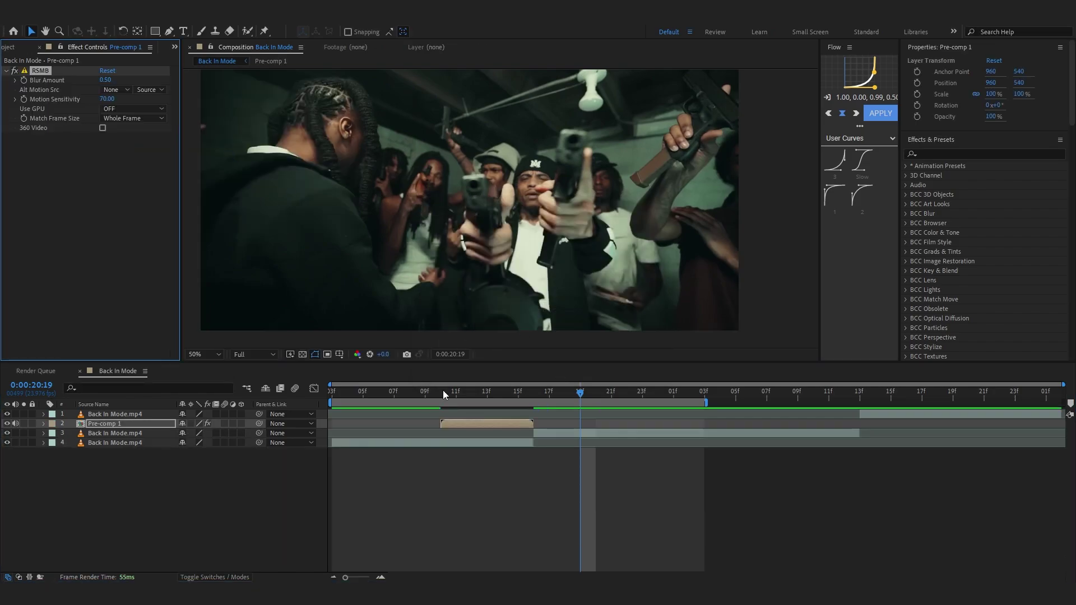
pyautogui.moveTo(442, 391); pyautogui.dragTo(405, 392)
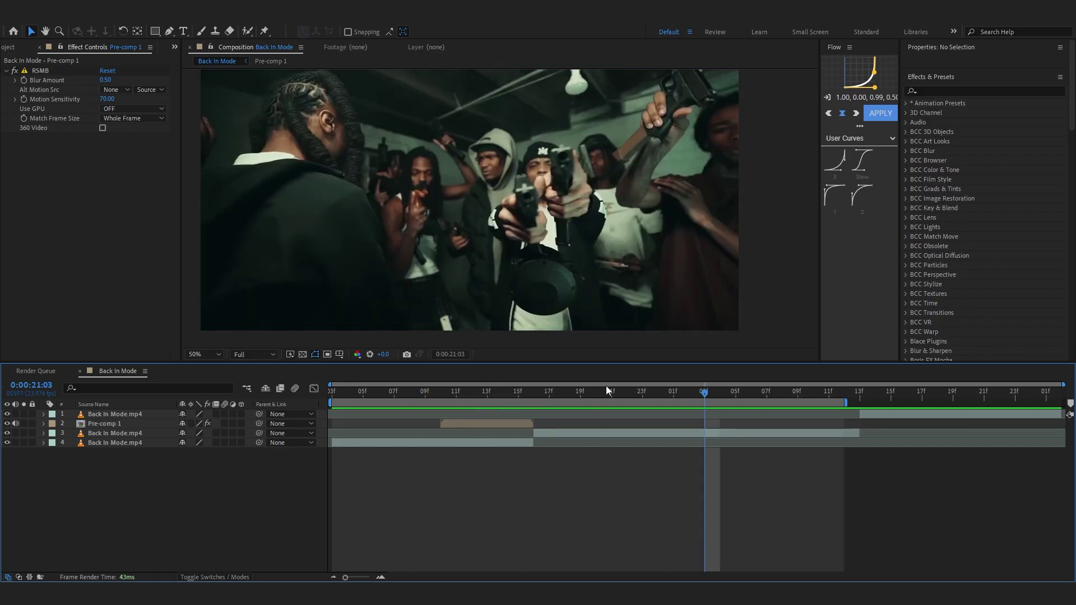
# - Create an adjustment layer and place it directly below the topmost clip
pyautogui.moveTo(533, 394); pyautogui.dragTo(530, 419)
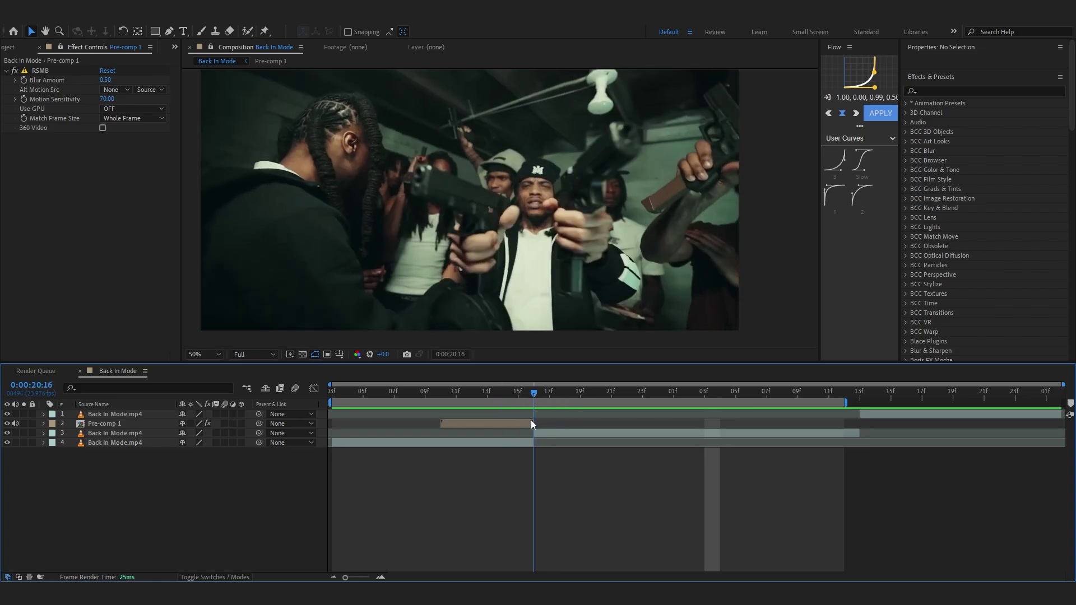
pyautogui.rightClick(473, 474)
pyautogui.moveTo(504, 336)
pyautogui.click(650, 441)
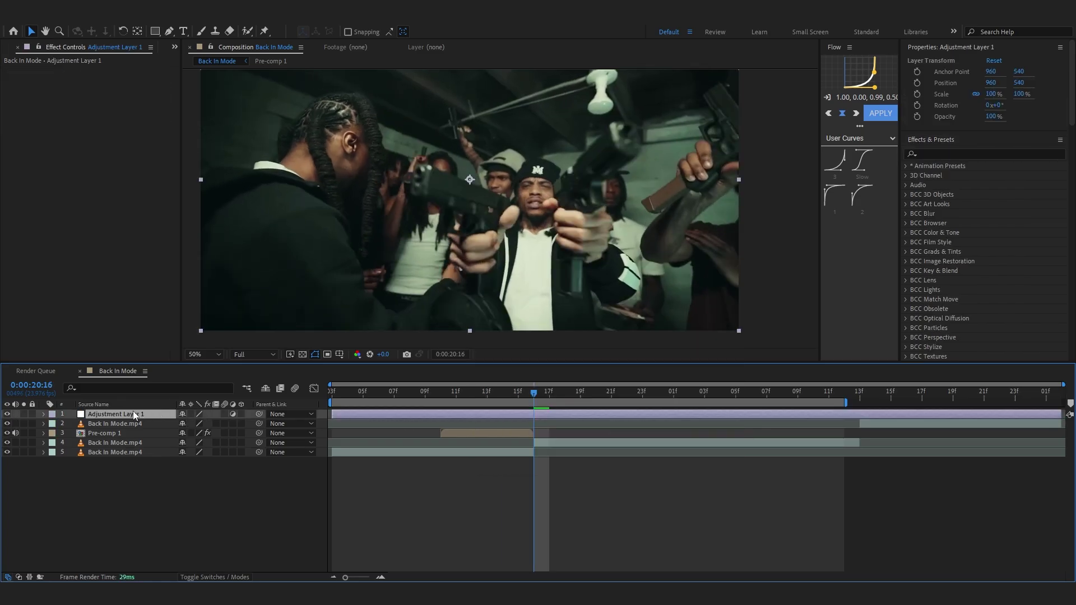
pyautogui.moveTo(134, 415); pyautogui.dragTo(137, 430)
# - Apply the BEST ONE! preset from the HD (1920x1080) Shake Pack to the adjustment layer and start the layer at 0:00:20:16
pyautogui.press('pageup')
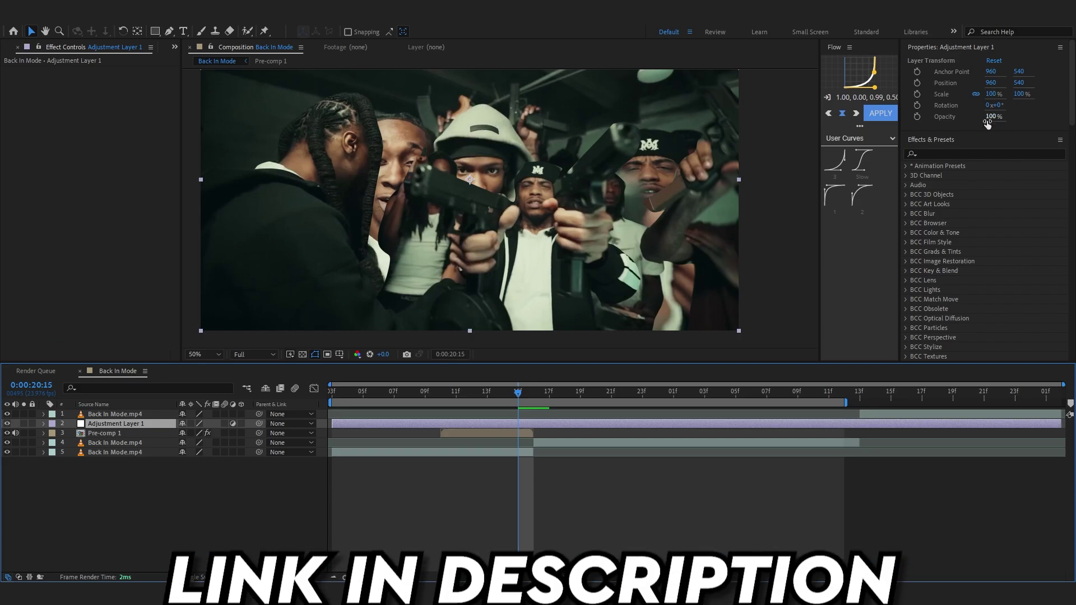
pyautogui.click(905, 167)
pyautogui.click(914, 185)
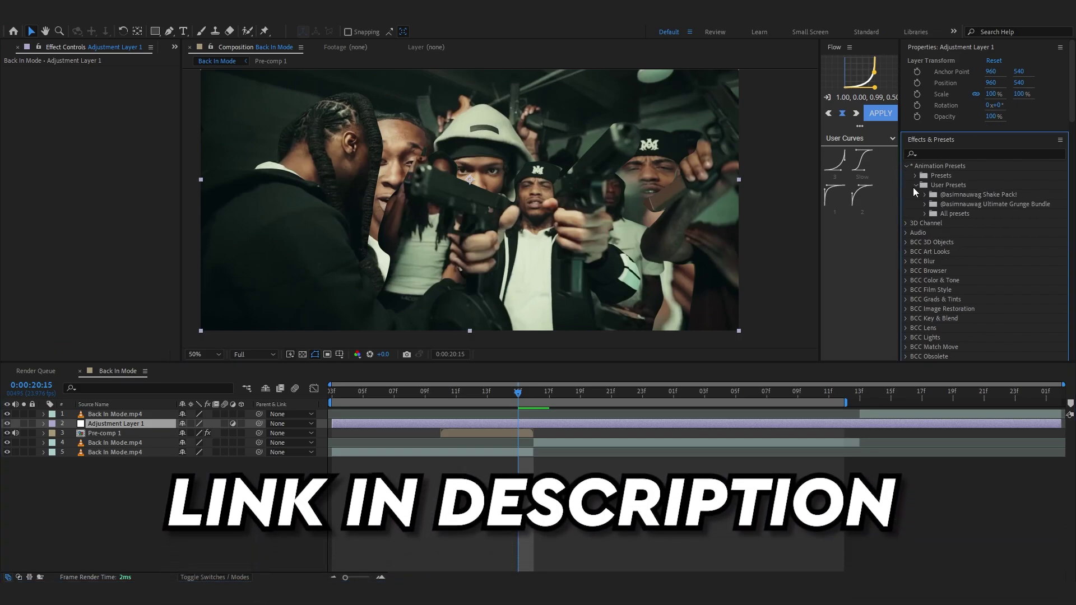
pyautogui.click(923, 195)
pyautogui.scroll(-1, 930, 187)
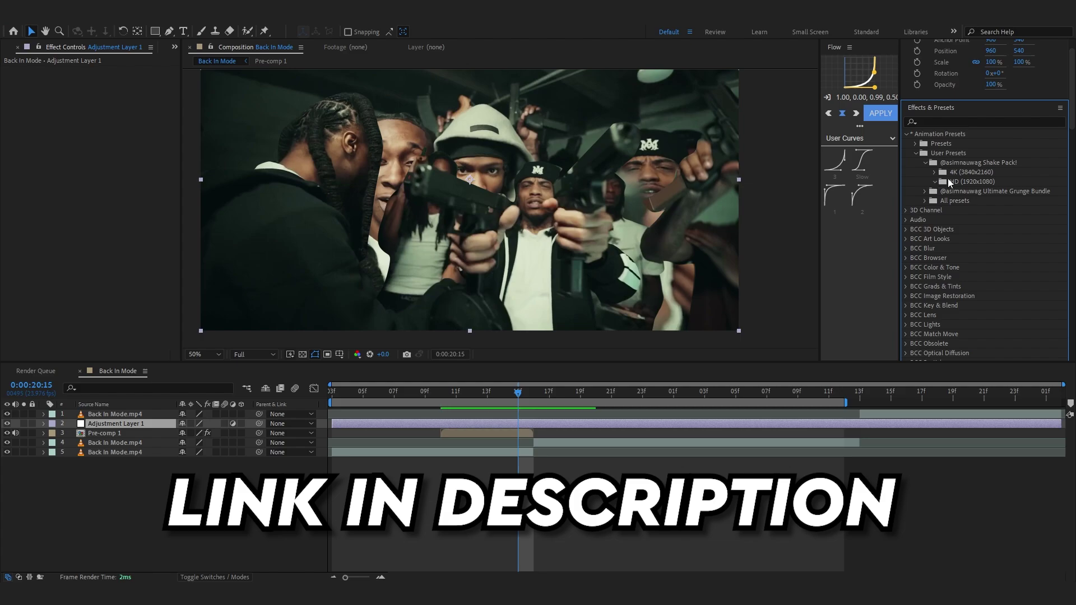
pyautogui.scroll(-2, 953, 173)
pyautogui.click(969, 127)
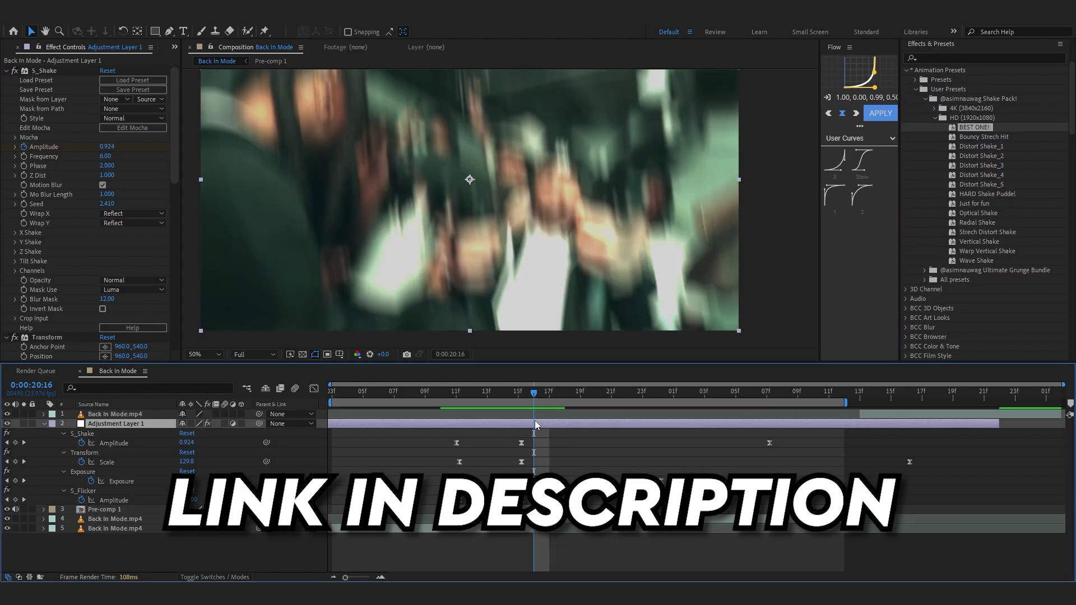
pyautogui.hotkey('alt', '[')
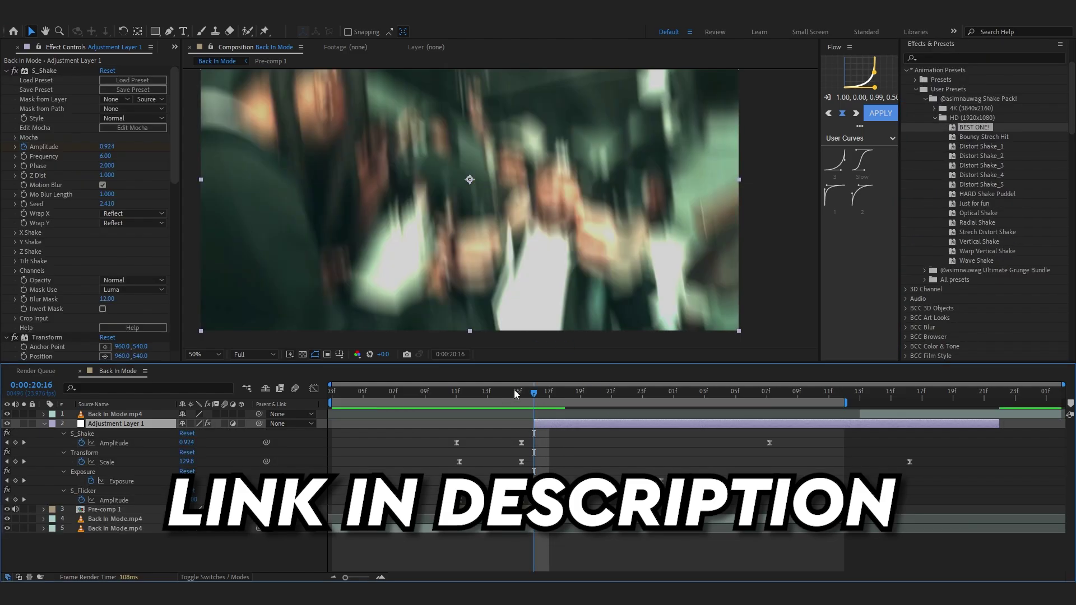
pyautogui.press('space')
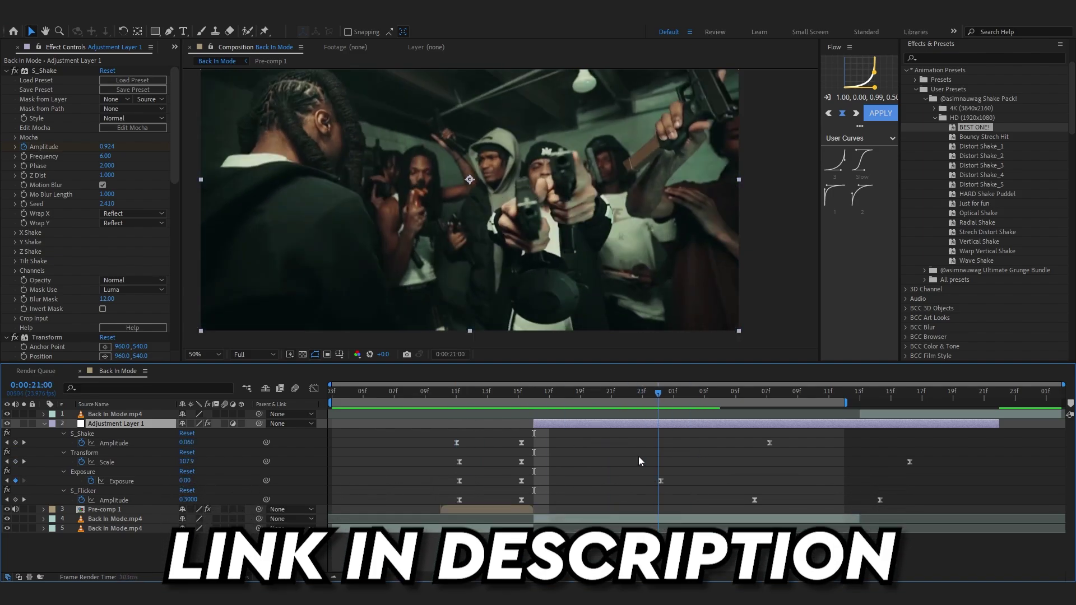
pyautogui.press('space')
# - Add the Exposure effect to the clip starting at 0:00:20:16 and keyframe it from 1.86 there to 0 at 0:00:20:18
pyautogui.click(557, 516)
pyautogui.hotkey('ctrl', 'space')
pyautogui.write('ex')
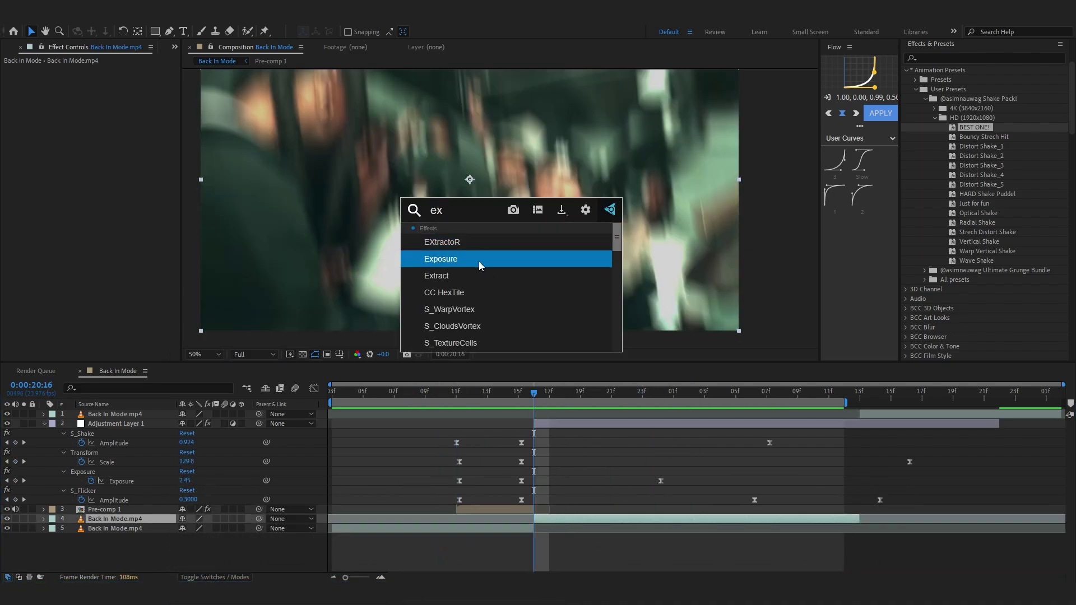
pyautogui.click(480, 266)
pyautogui.click(34, 98)
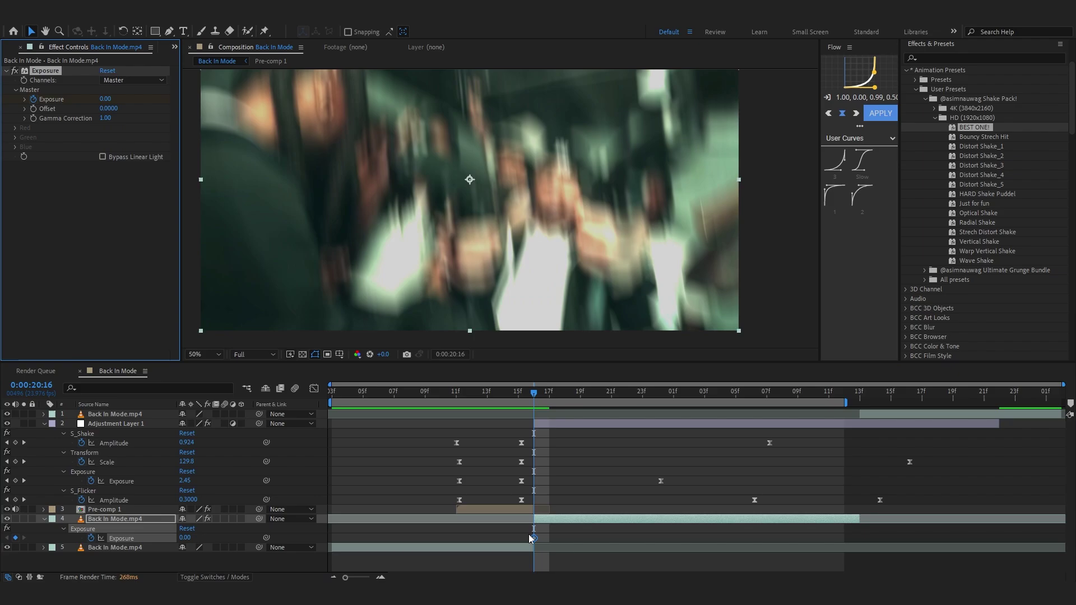
pyautogui.moveTo(533, 537); pyautogui.dragTo(565, 538)
pyautogui.moveTo(185, 538); pyautogui.dragTo(289, 538)
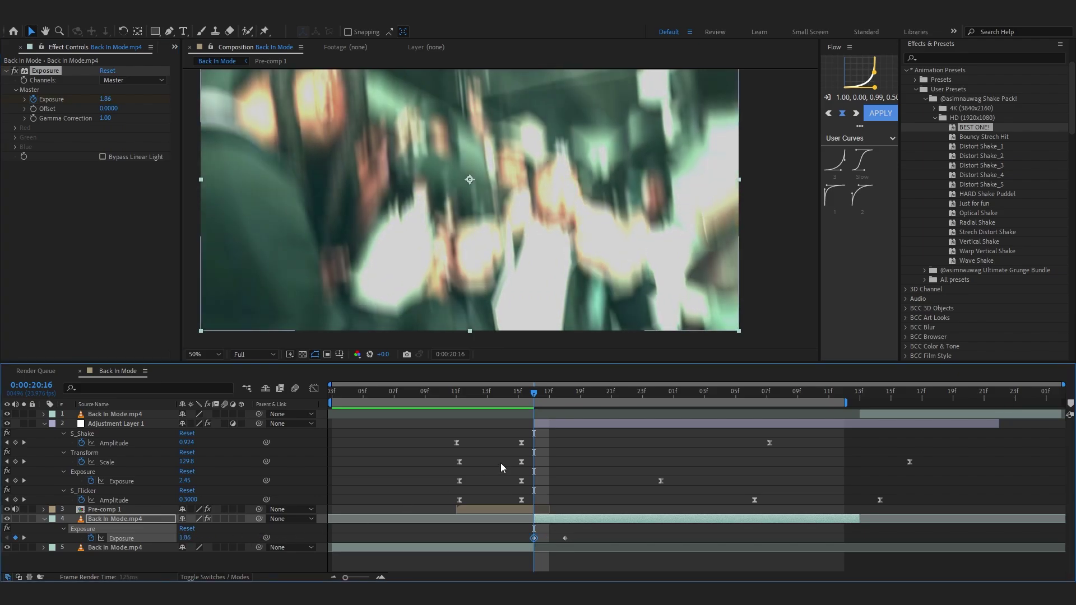
# - Play through the sequence to review the shot change around 0:00:21:13
pyautogui.moveTo(533, 392); pyautogui.dragTo(953, 432)
pyautogui.moveTo(709, 280); pyautogui.dragTo(706, 301)
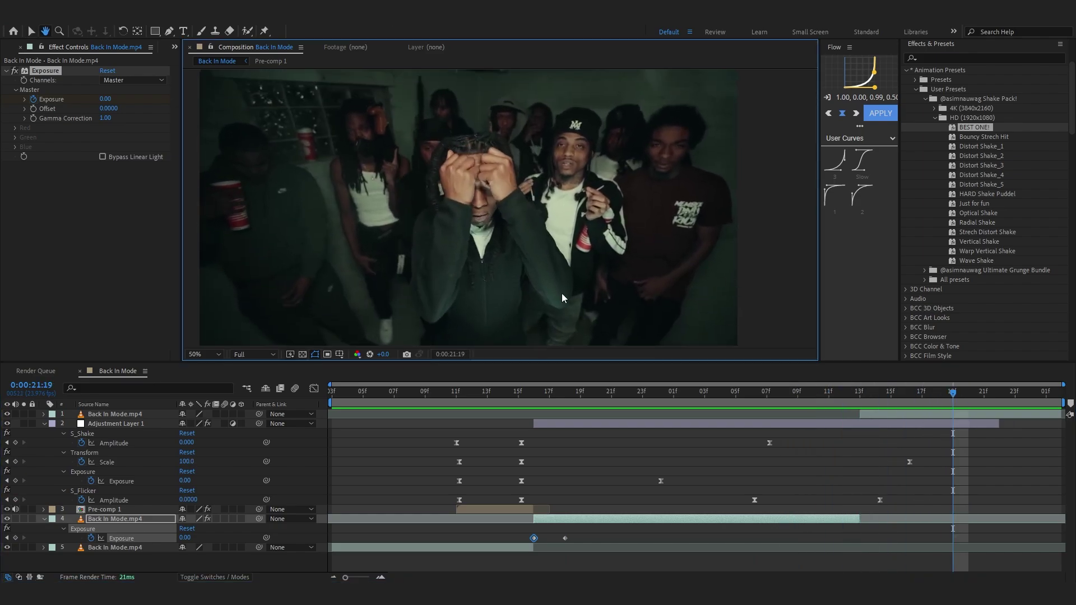
pyautogui.moveTo(892, 398); pyautogui.dragTo(870, 405)
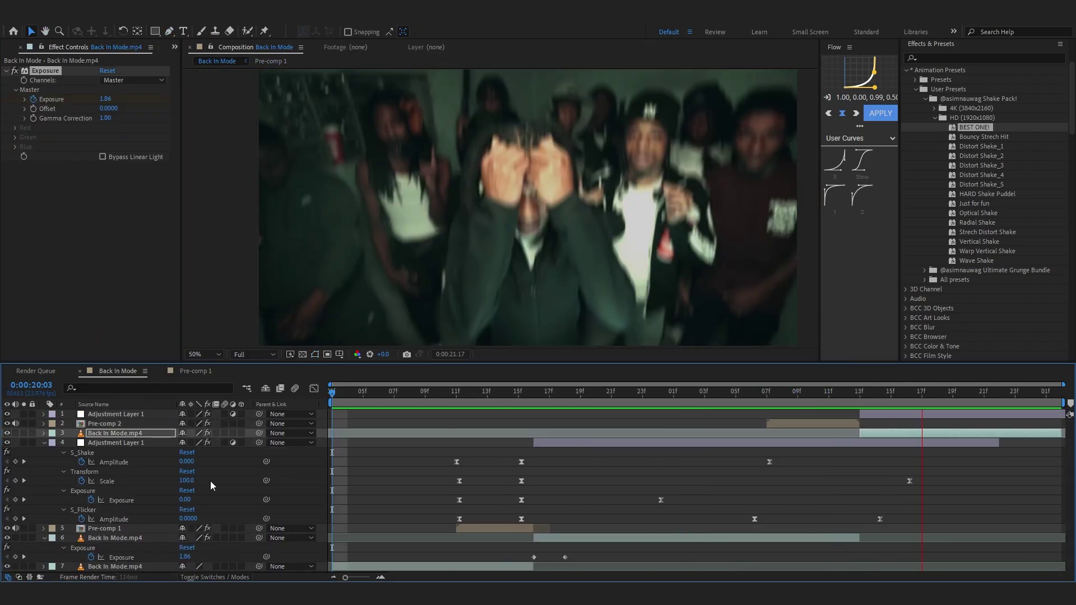
pyautogui.press('space')
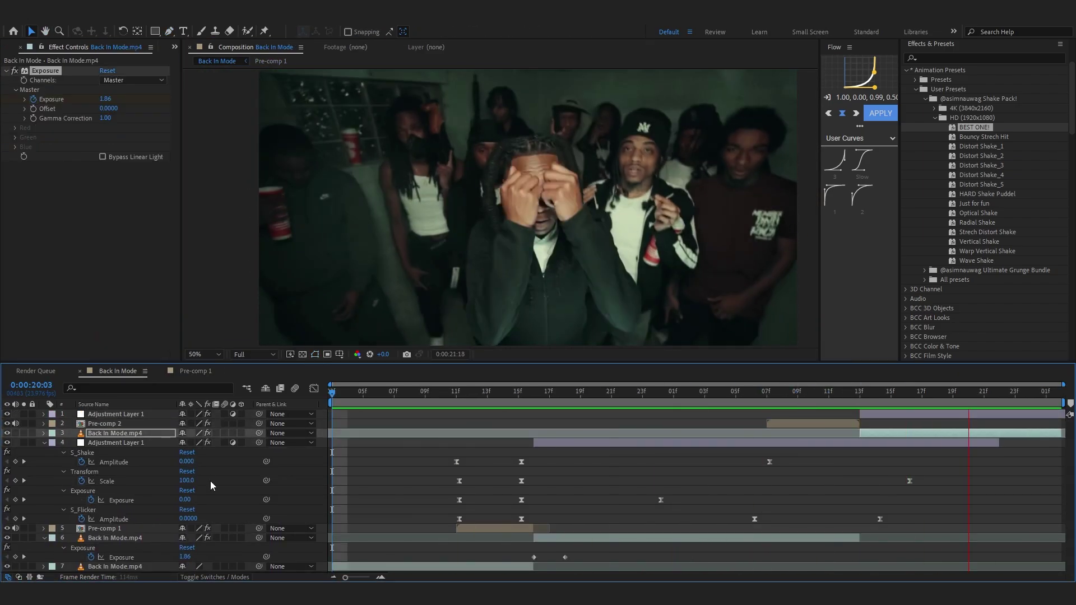